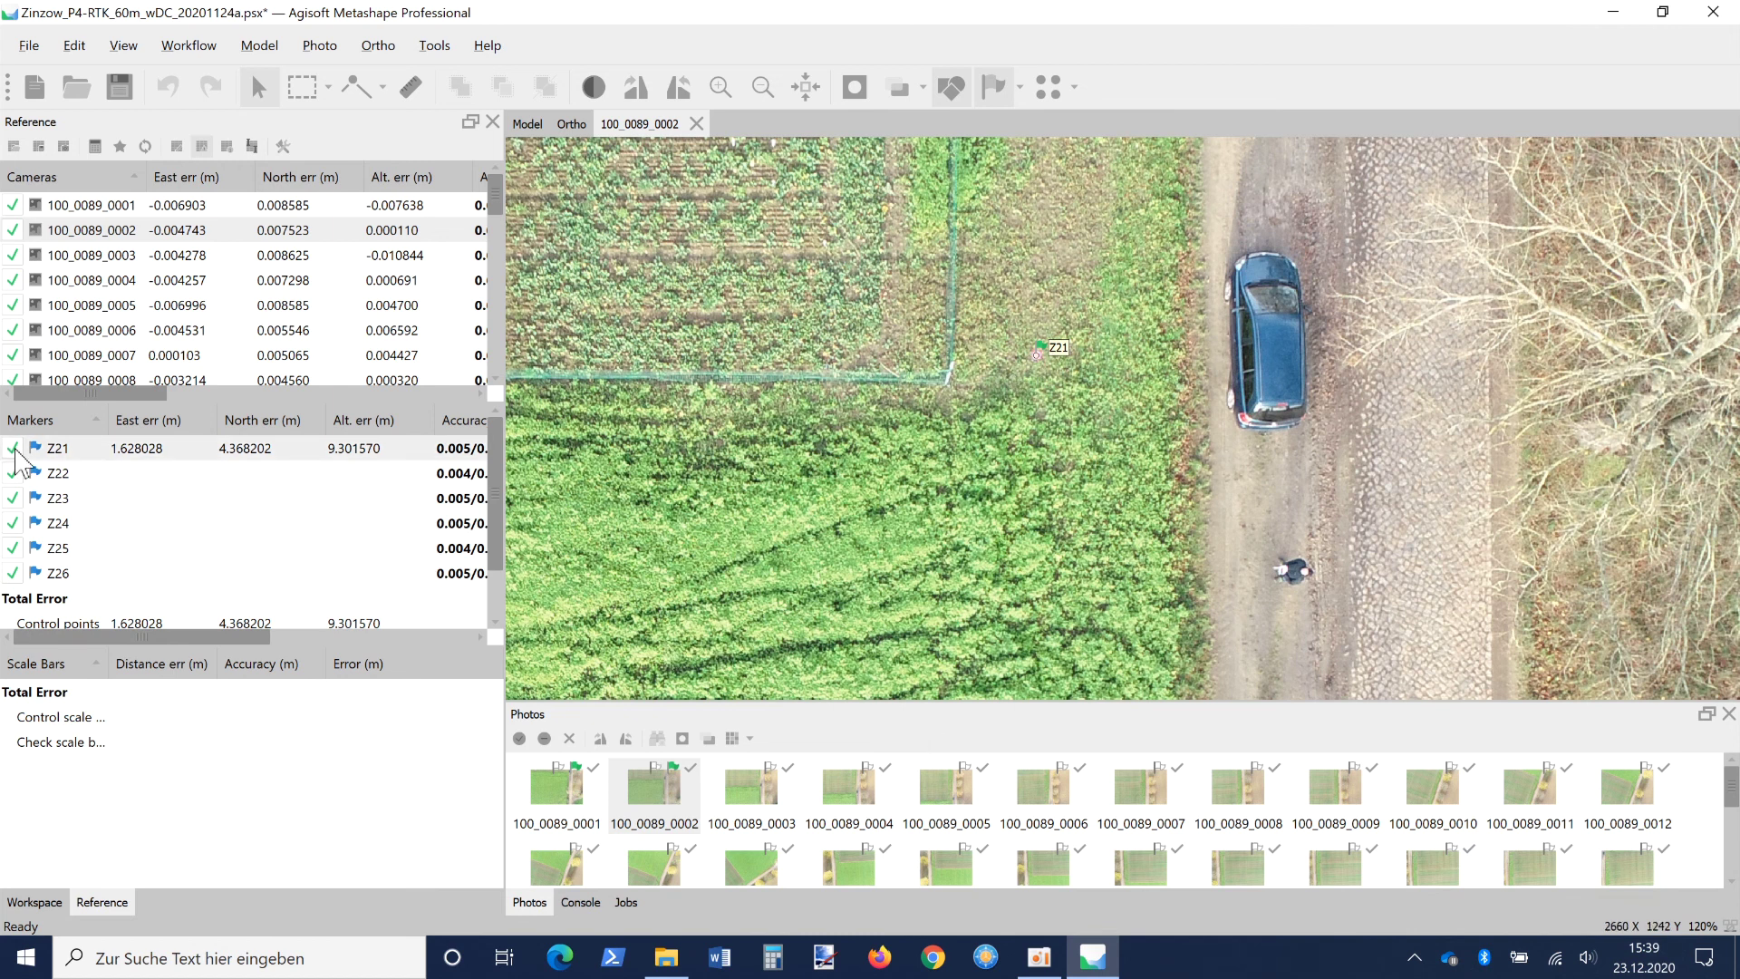
- Disable markers Z22–Z26 as control points, then select cameras 100_0089_0002 and 100_0089_0003
left_click(12, 498)
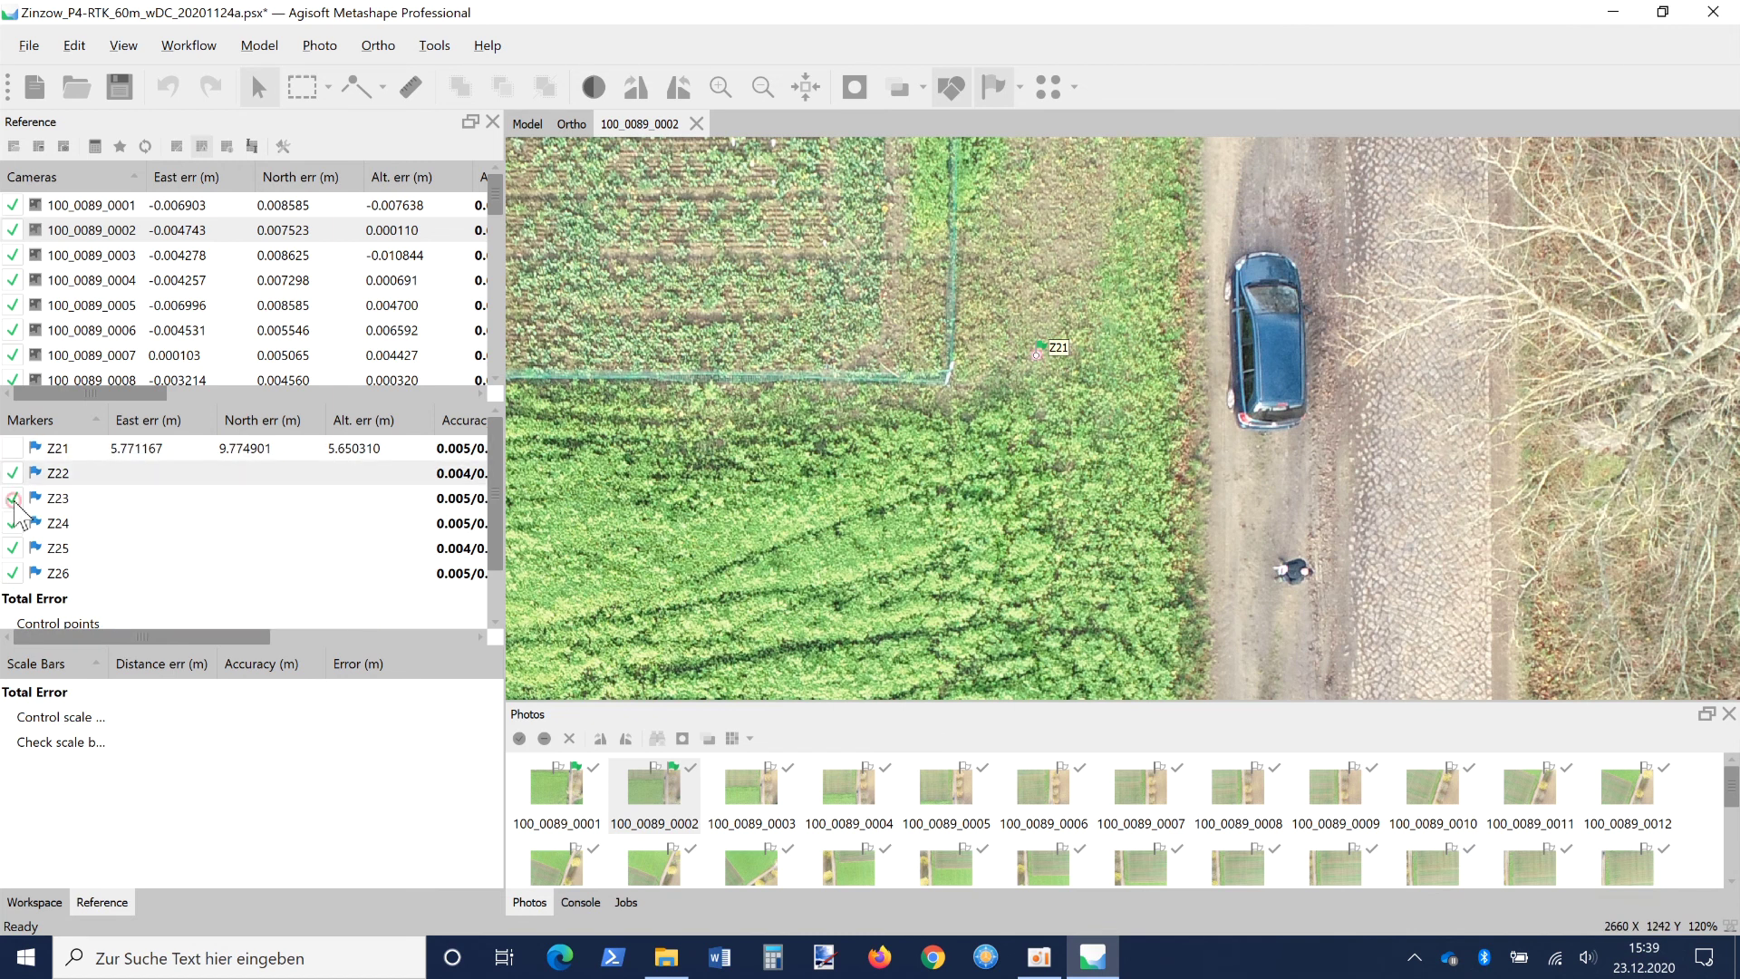
left_click(12, 523)
left_click(12, 548)
left_click(12, 573)
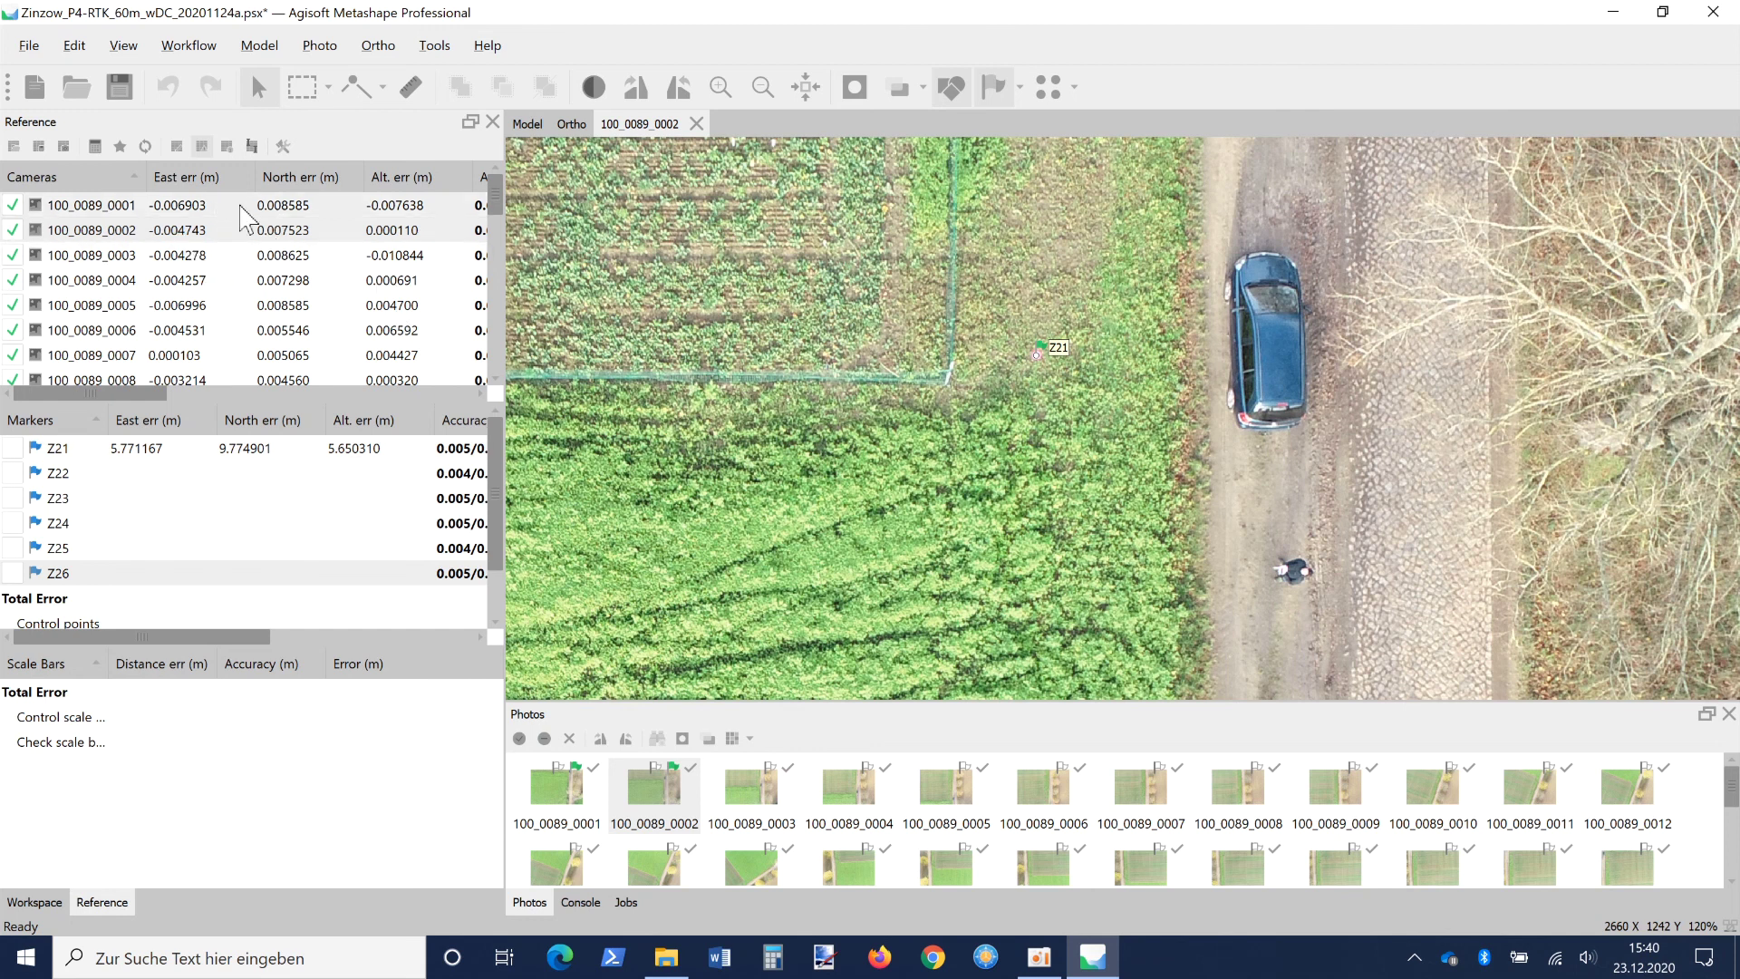
mouse_move(296, 229)
left_mouse_down()
mouse_move(290, 255)
mouse_move(290, 213)
left_mouse_up()
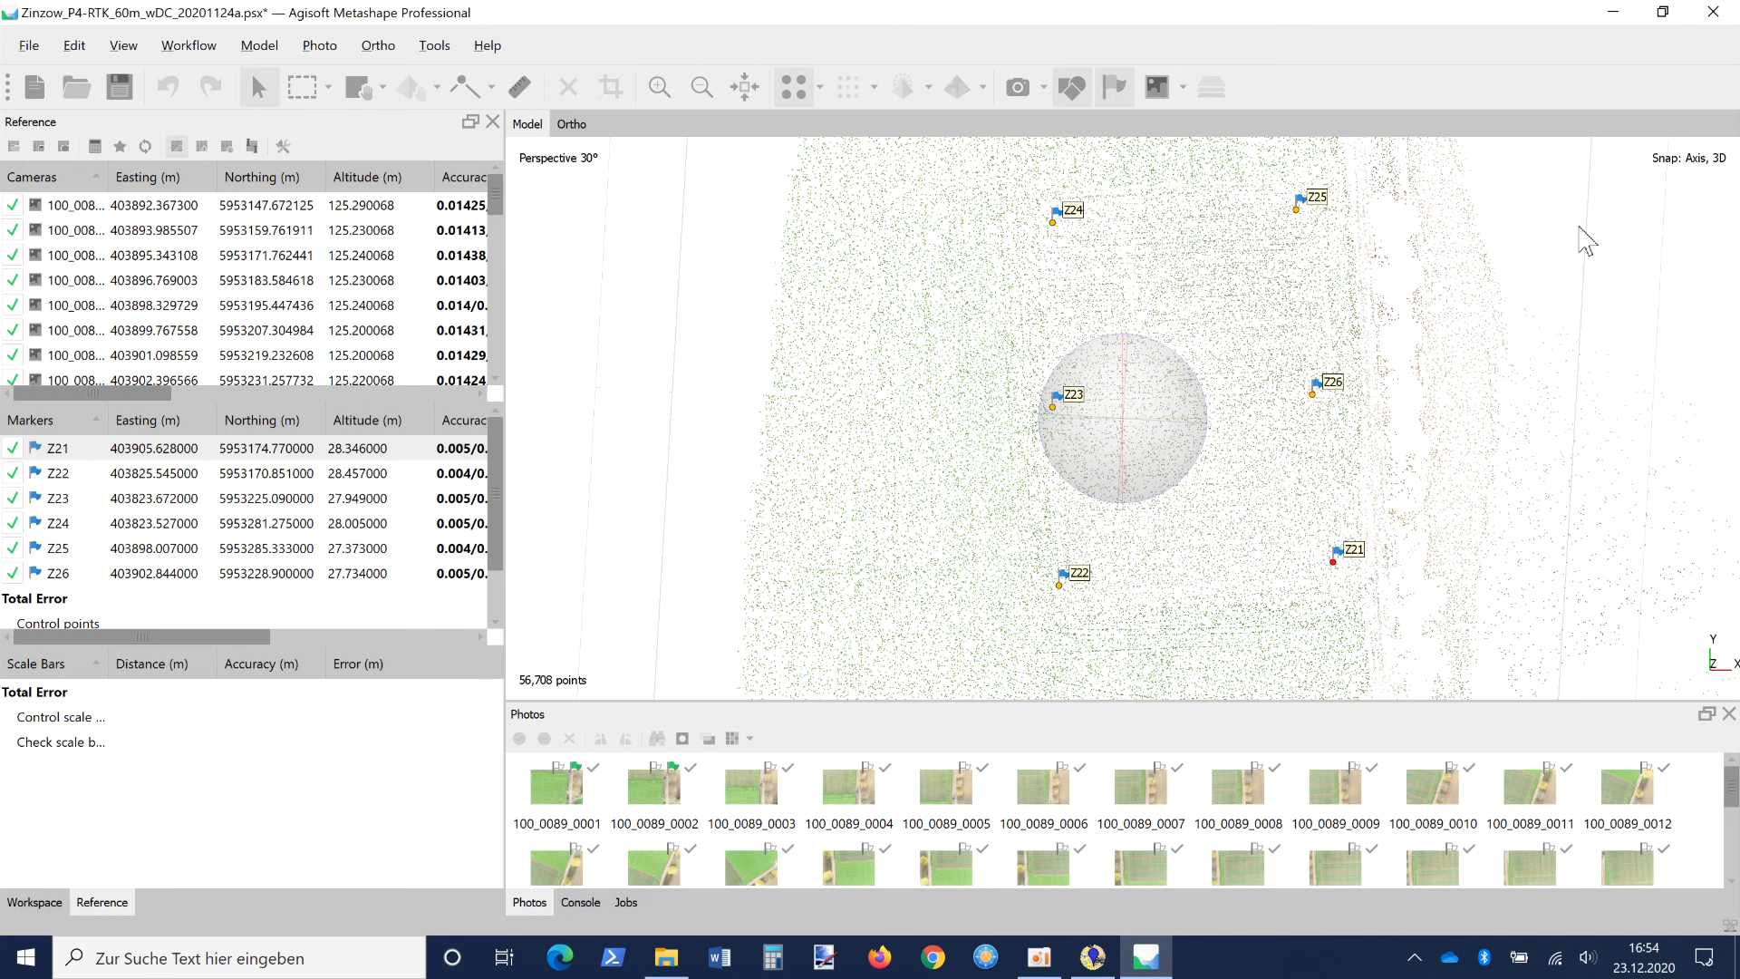
- Close Metashape, discarding unsaved project changes, and open a File Explorer window
left_click(1714, 12)
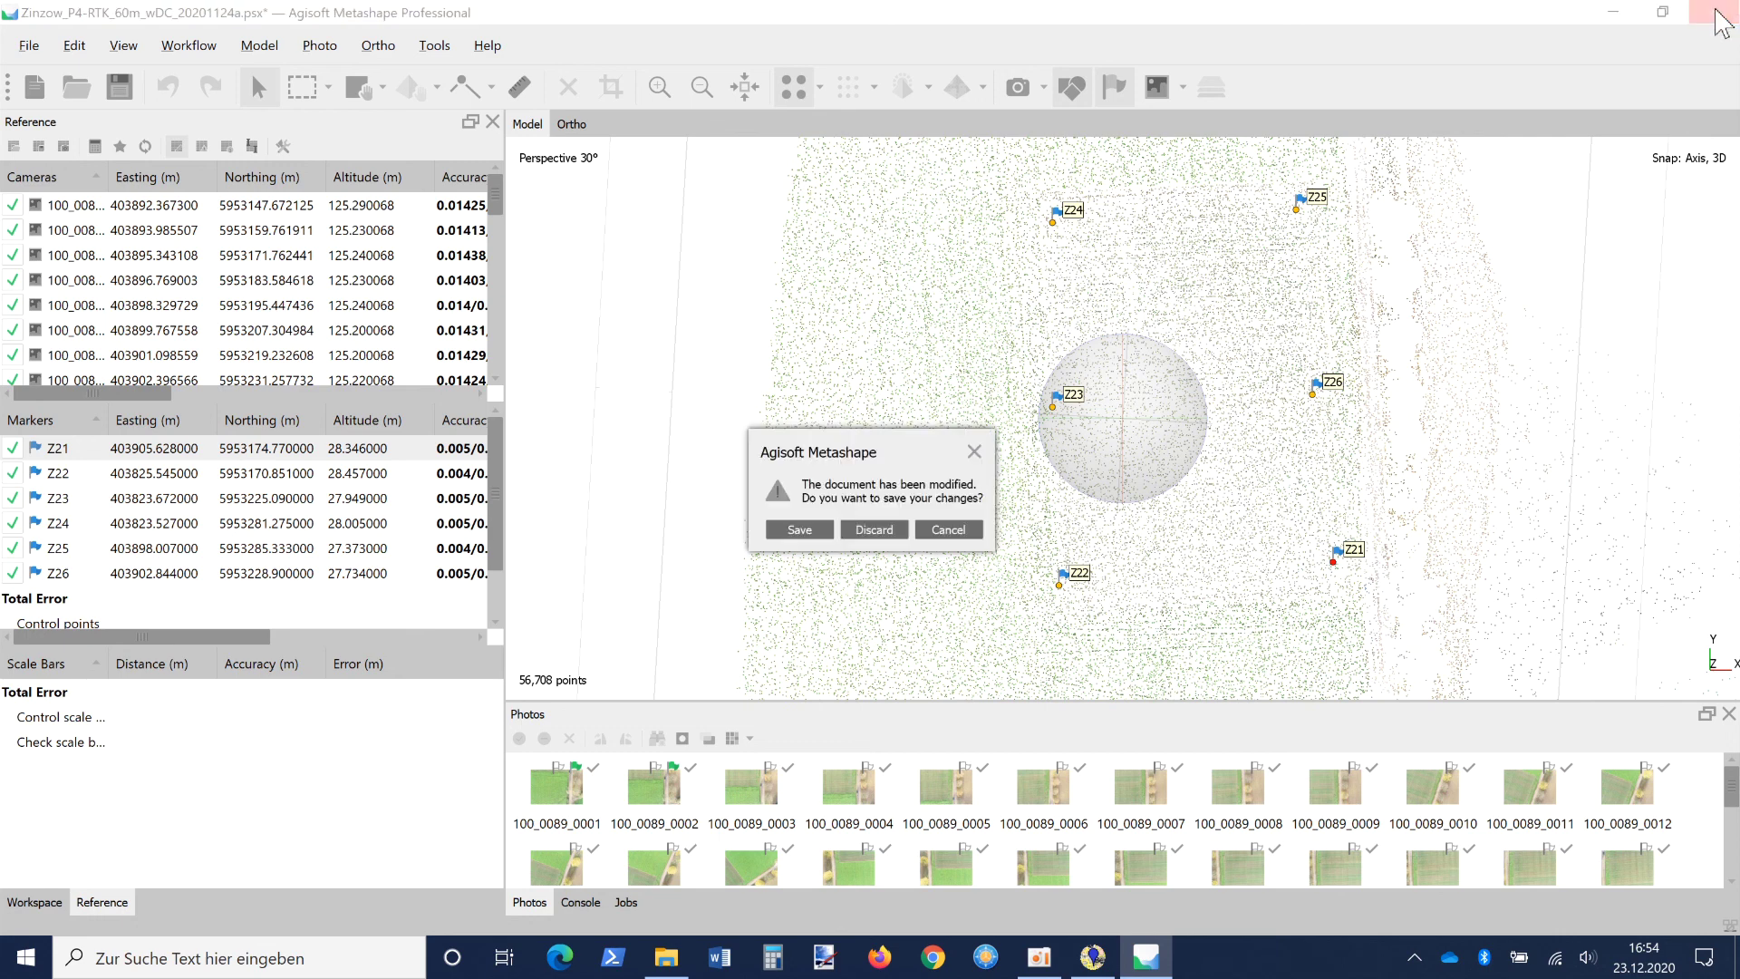
left_click(874, 530)
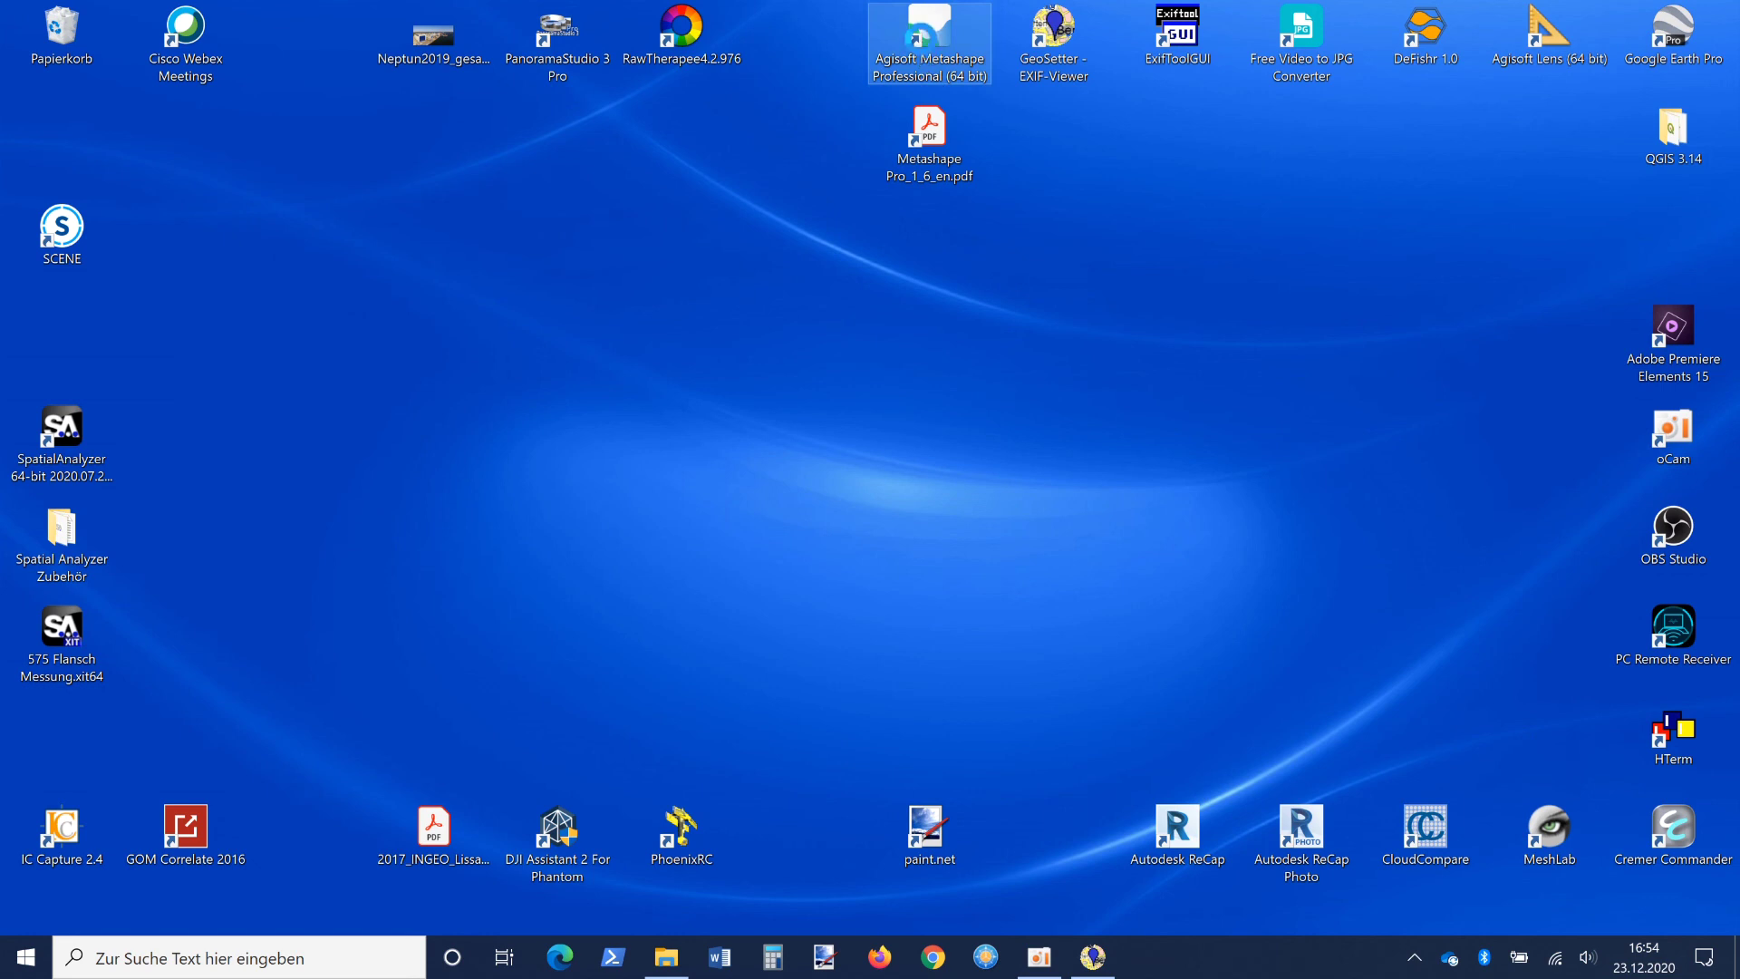
right_click(920, 41)
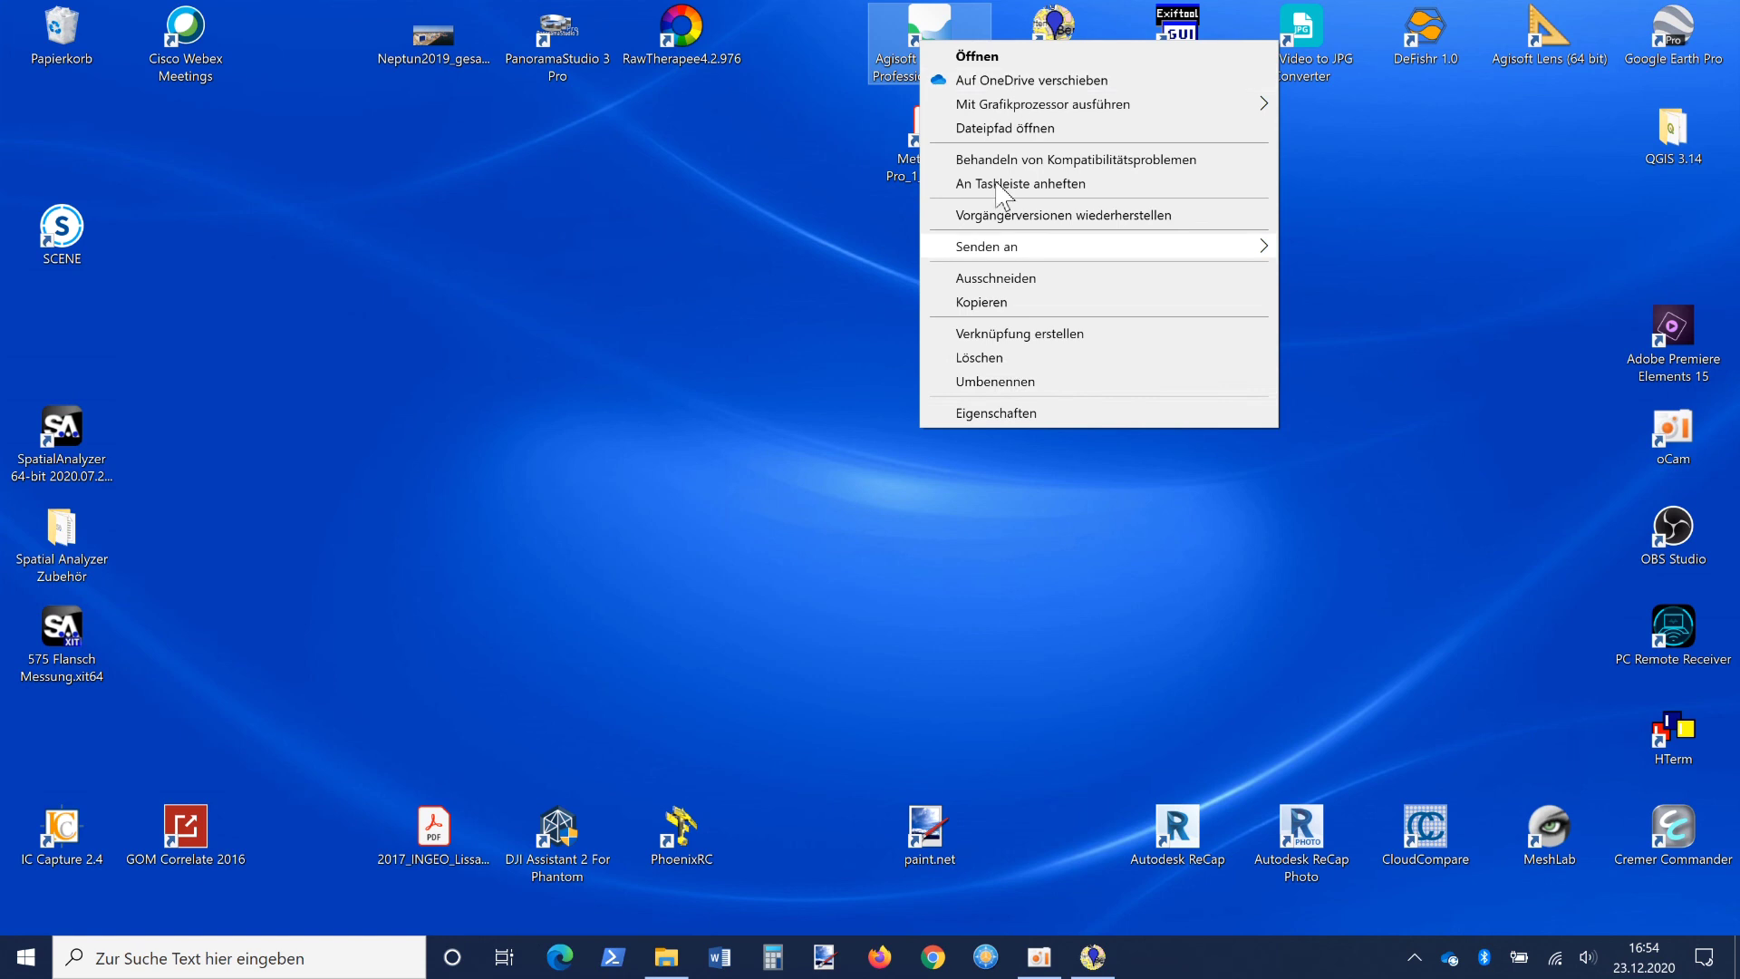
left_click(838, 338)
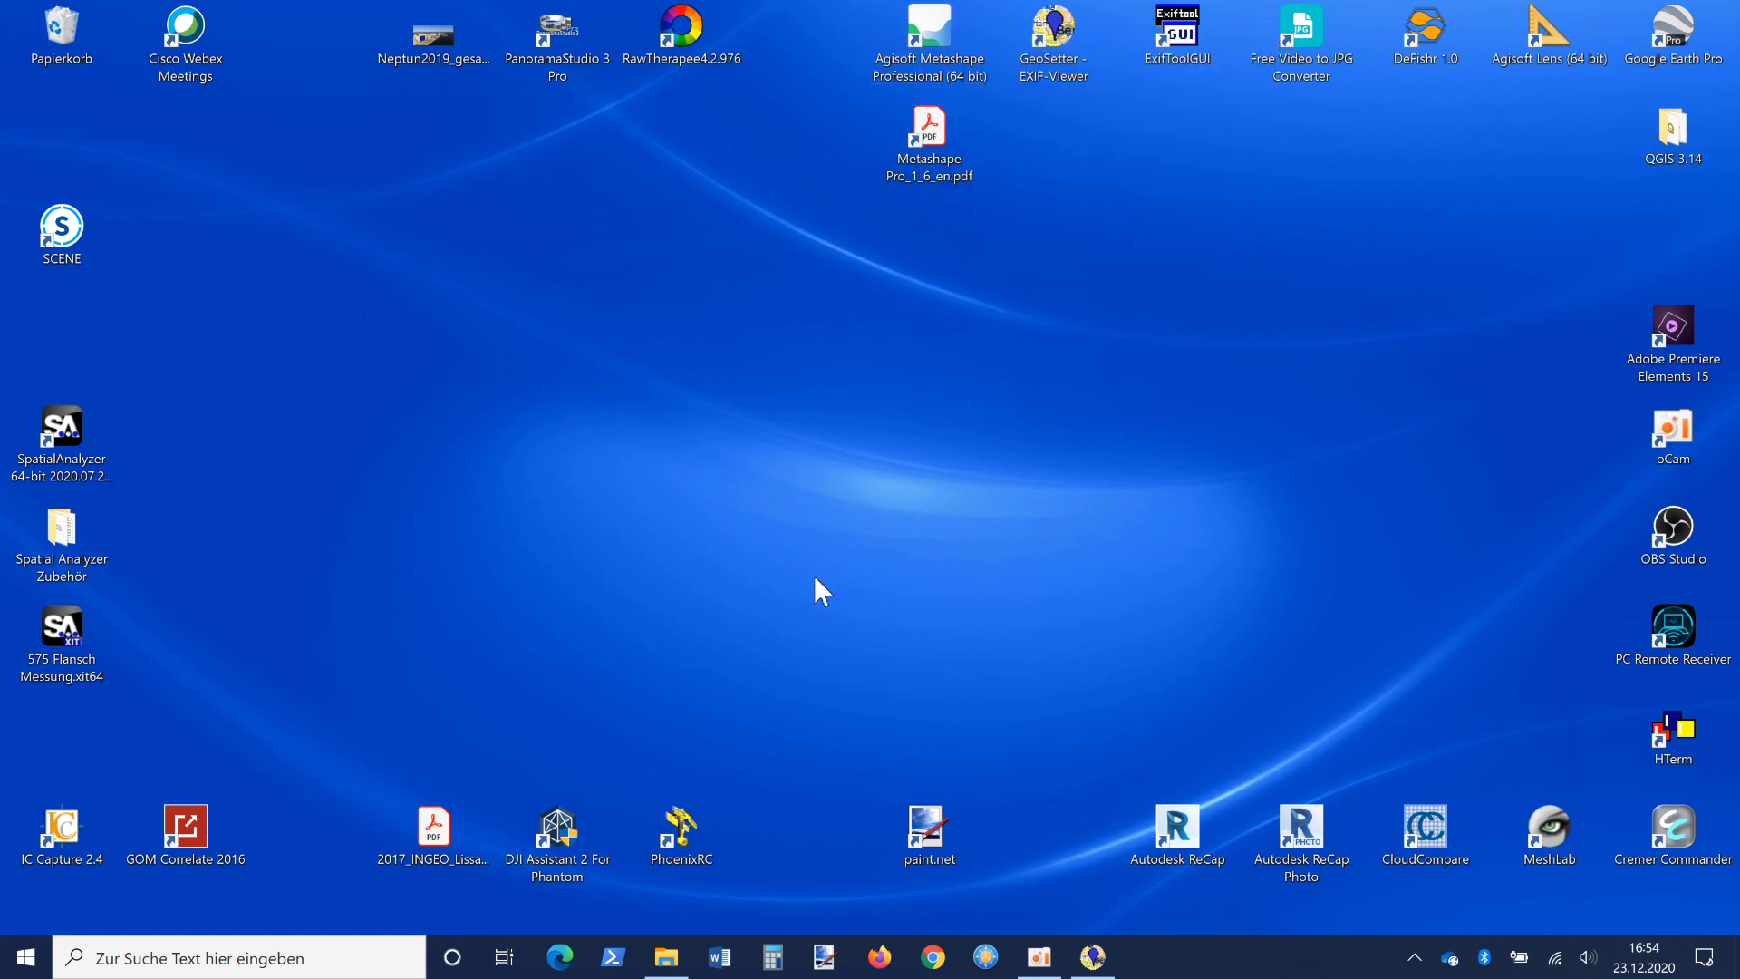
key("super+e")
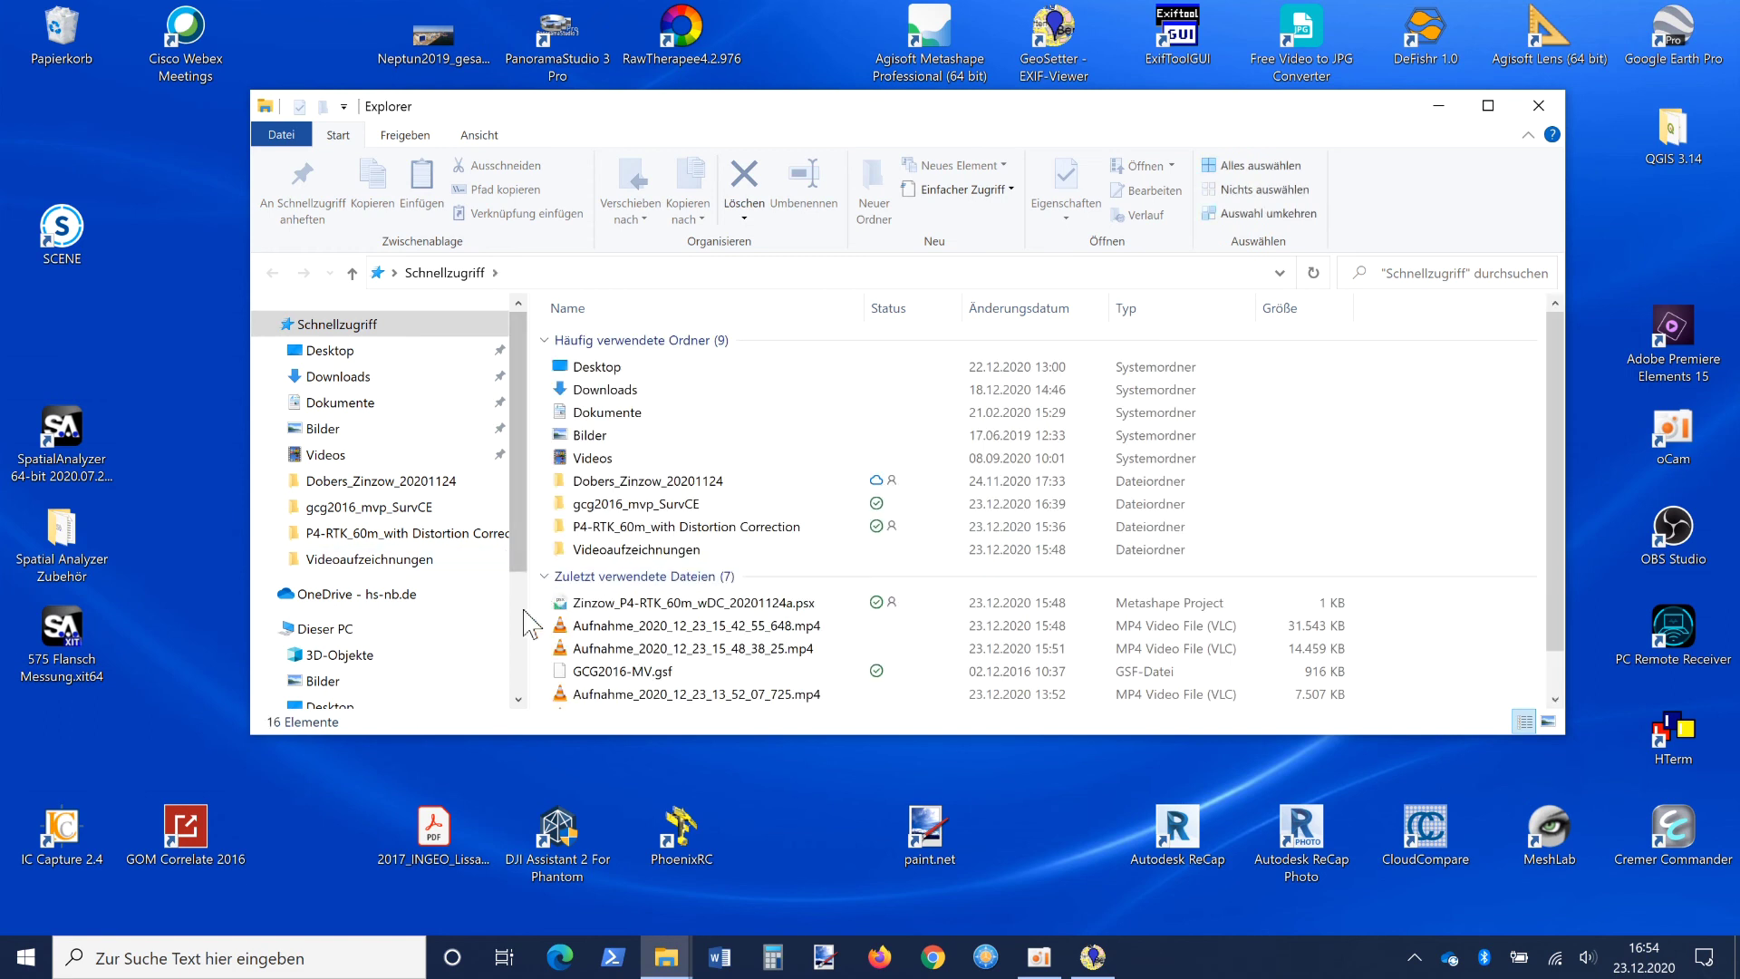
- Browse from Dieser PC to C:\Program Files\Agisoft\Metashape Pro
scroll(518, 580, "down", 2)
scroll(521, 625, "down", 1)
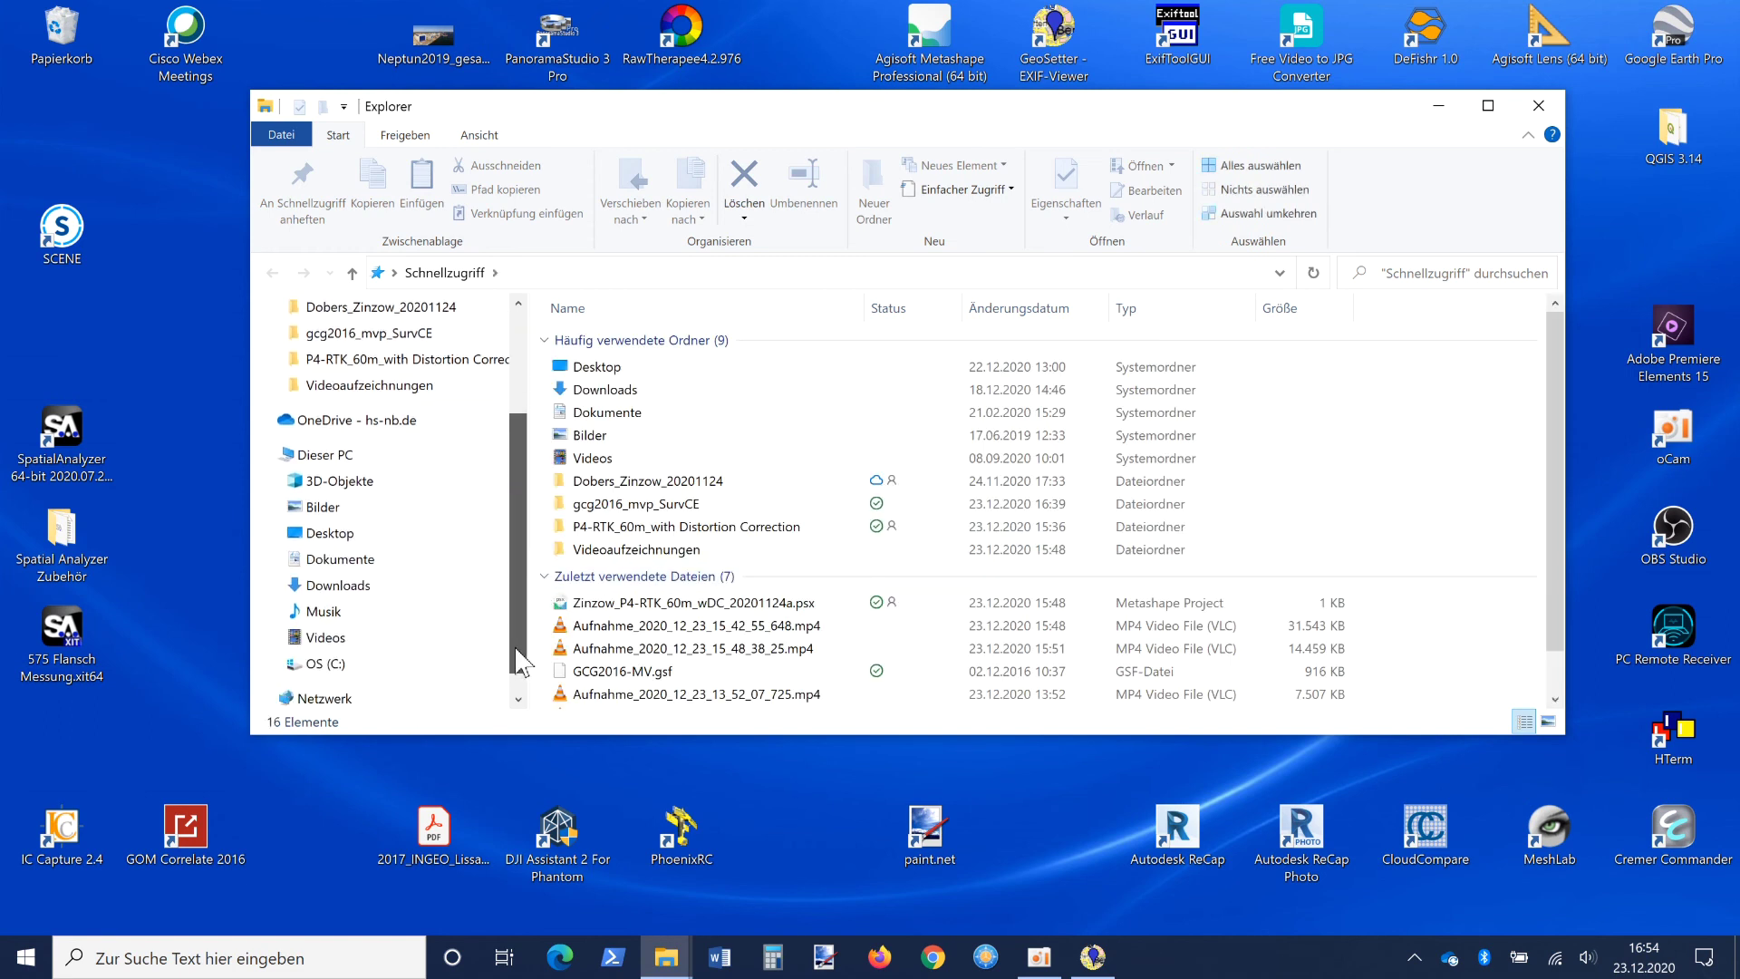
left_click(340, 455)
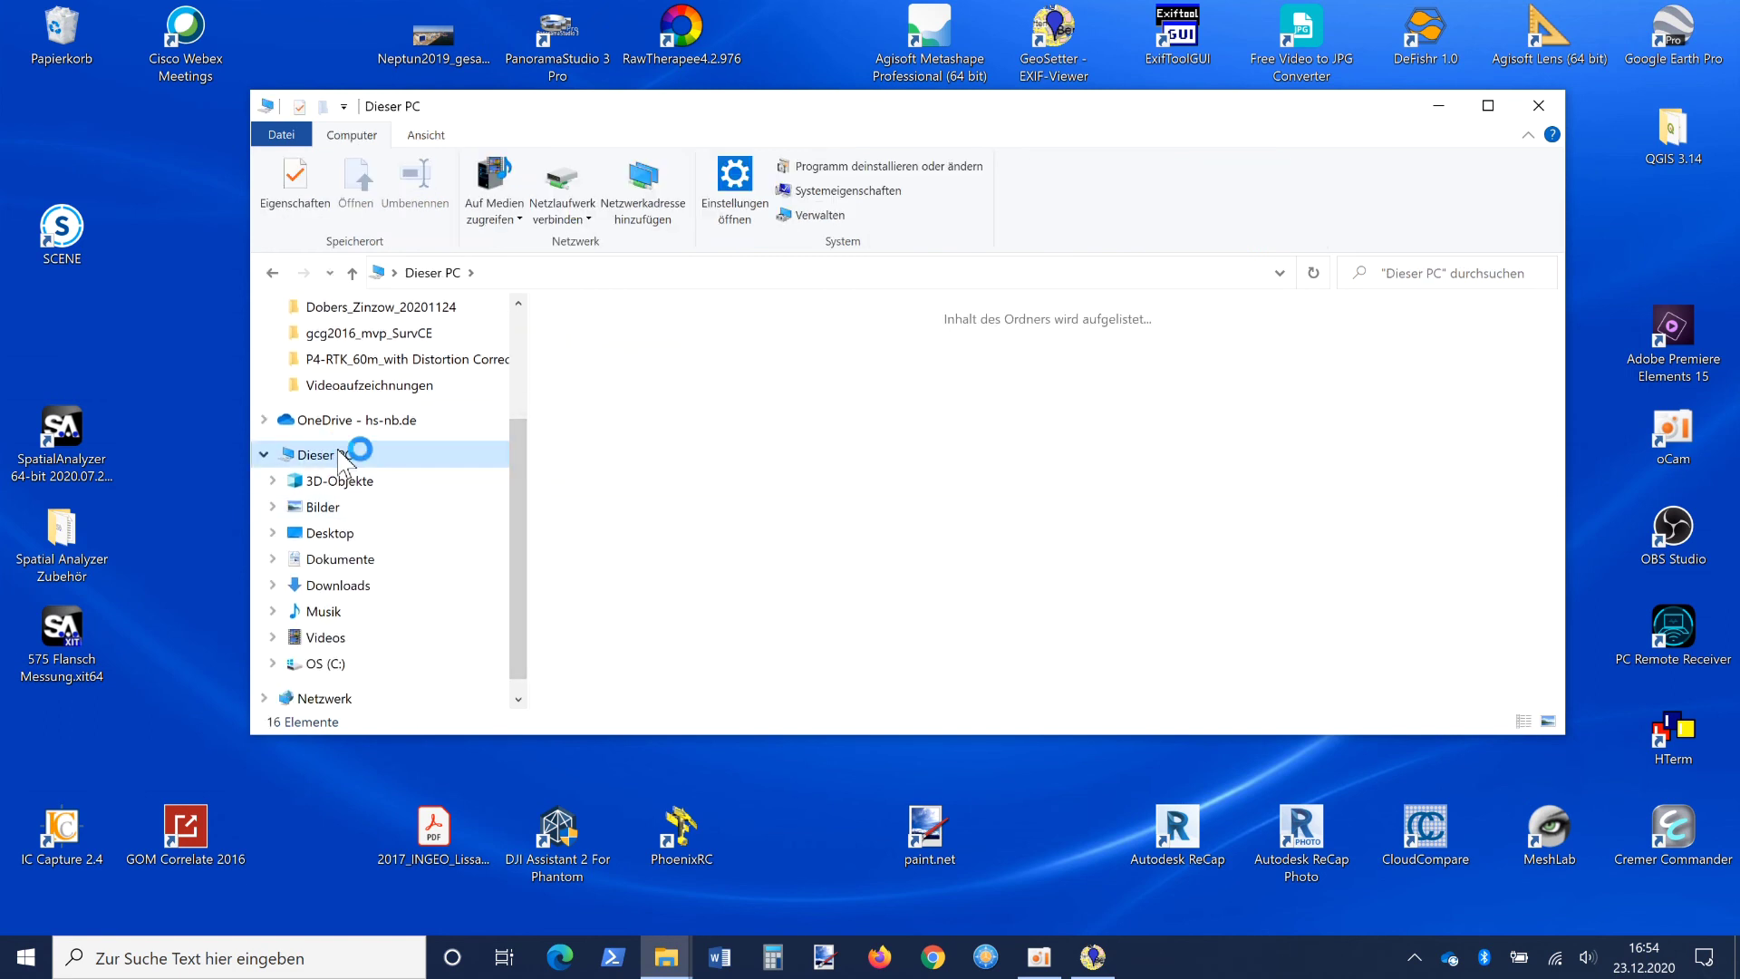
left_click(691, 587)
double_click(690, 587)
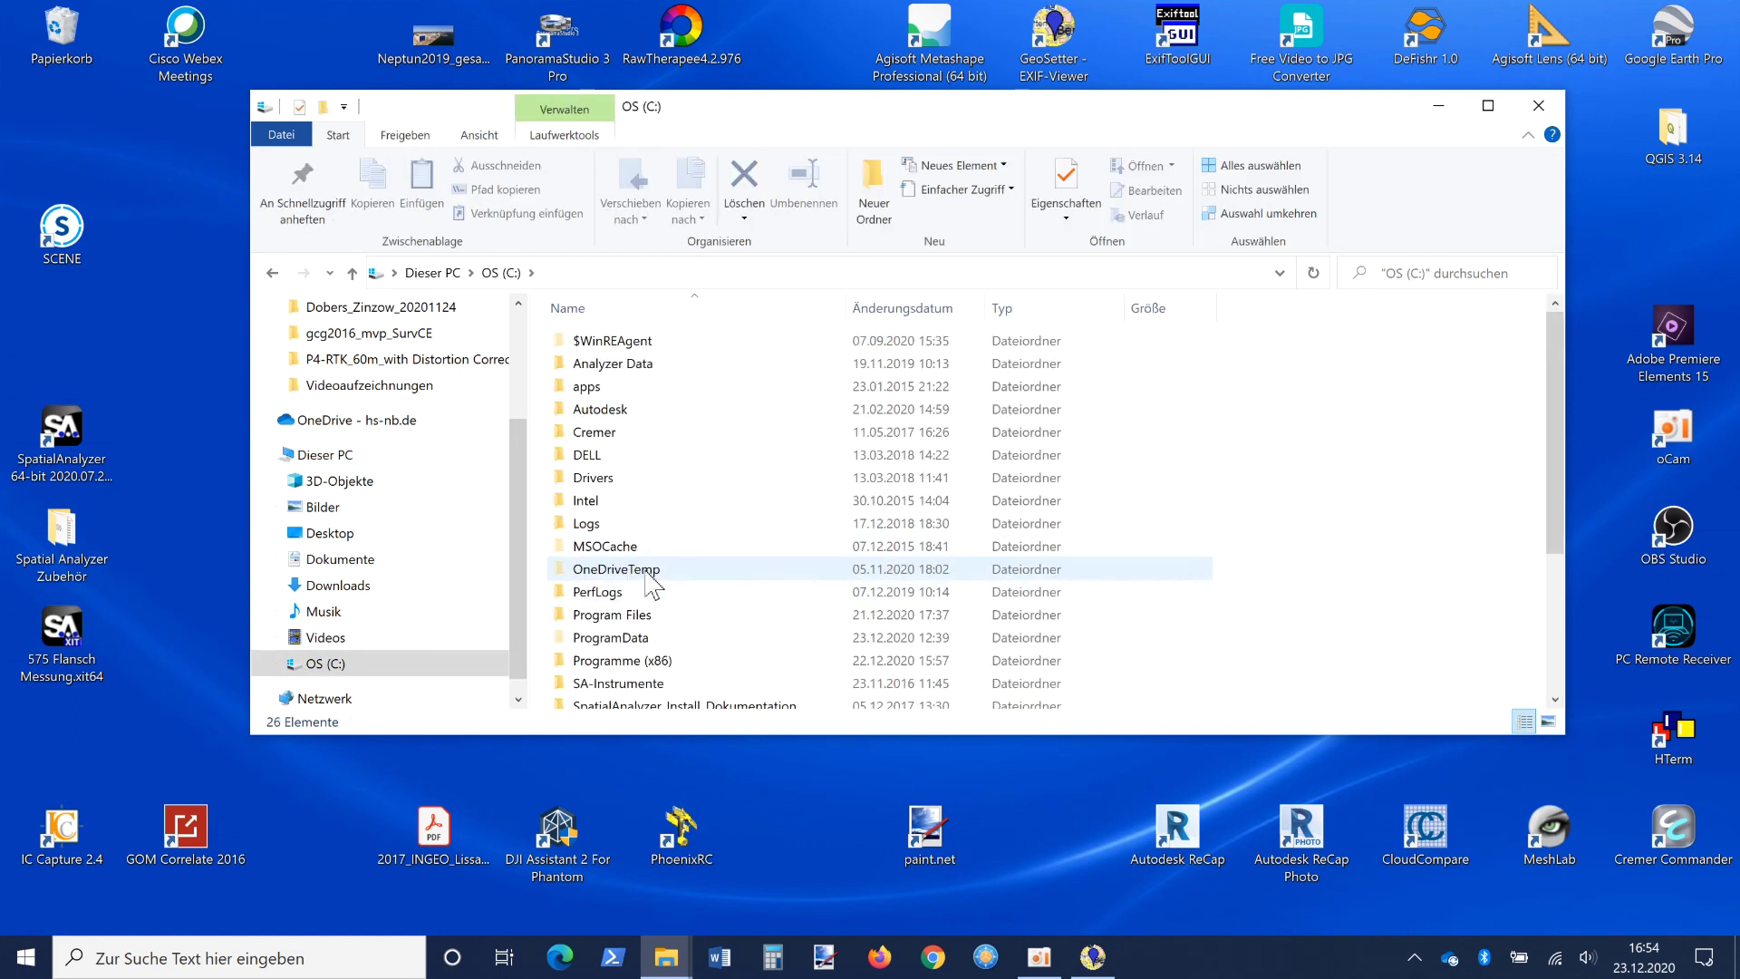
double_click(642, 615)
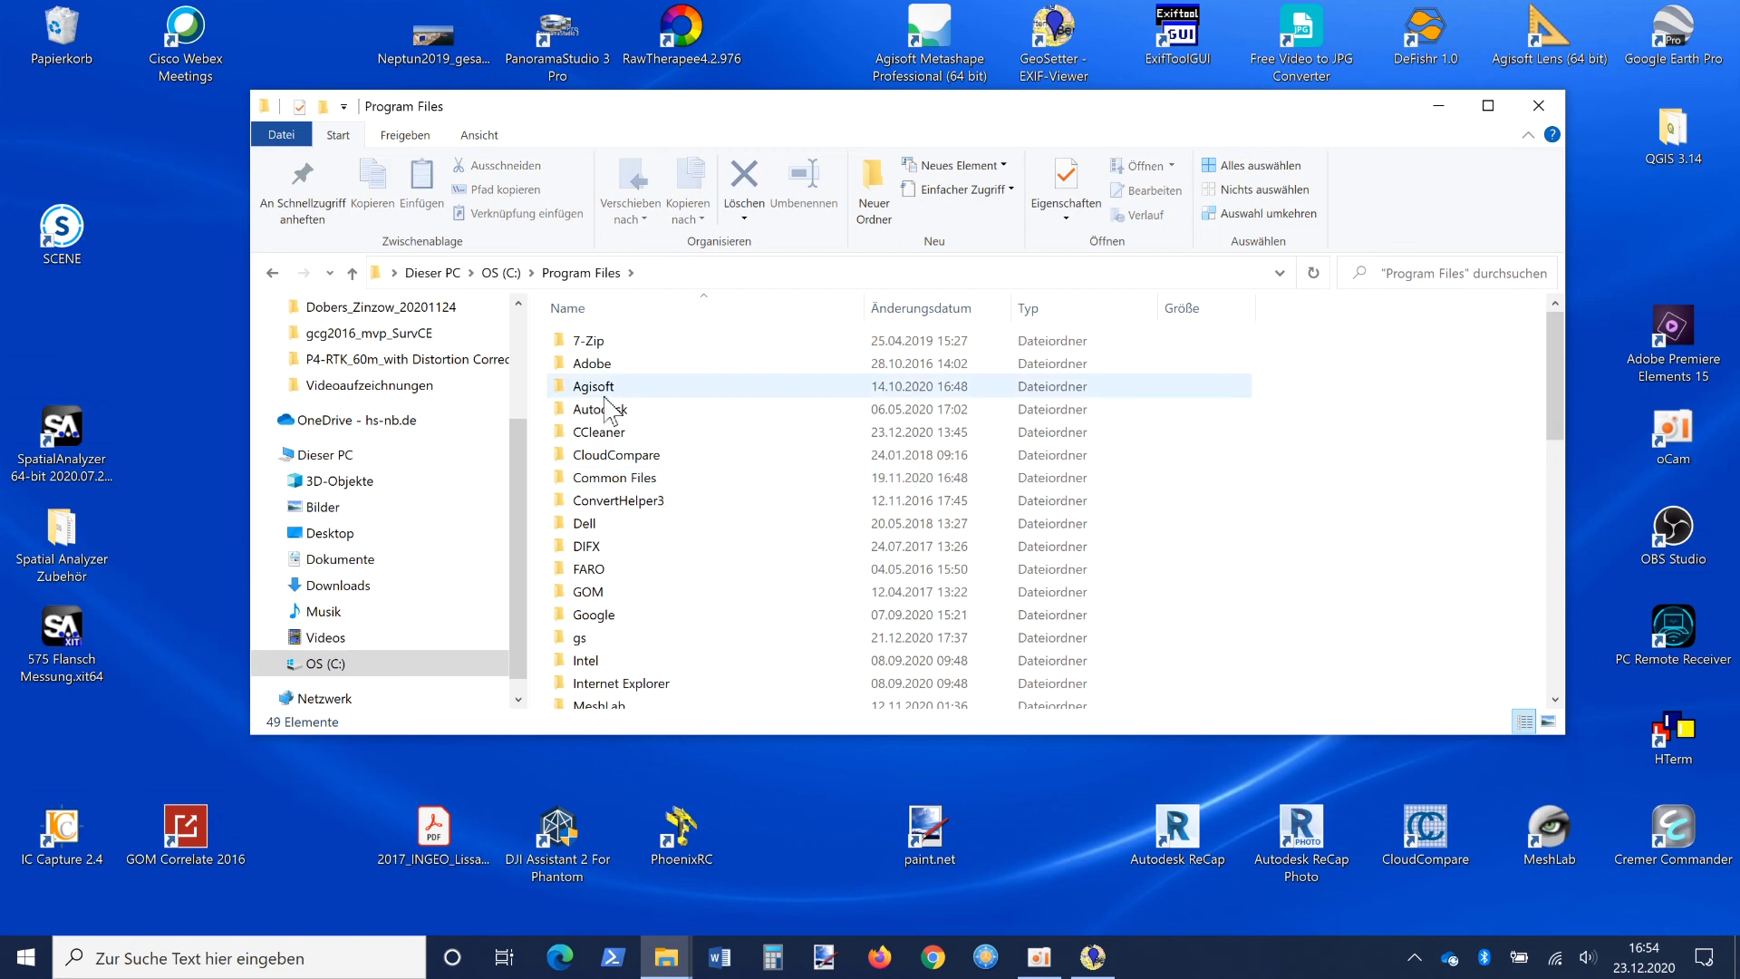
double_click(600, 389)
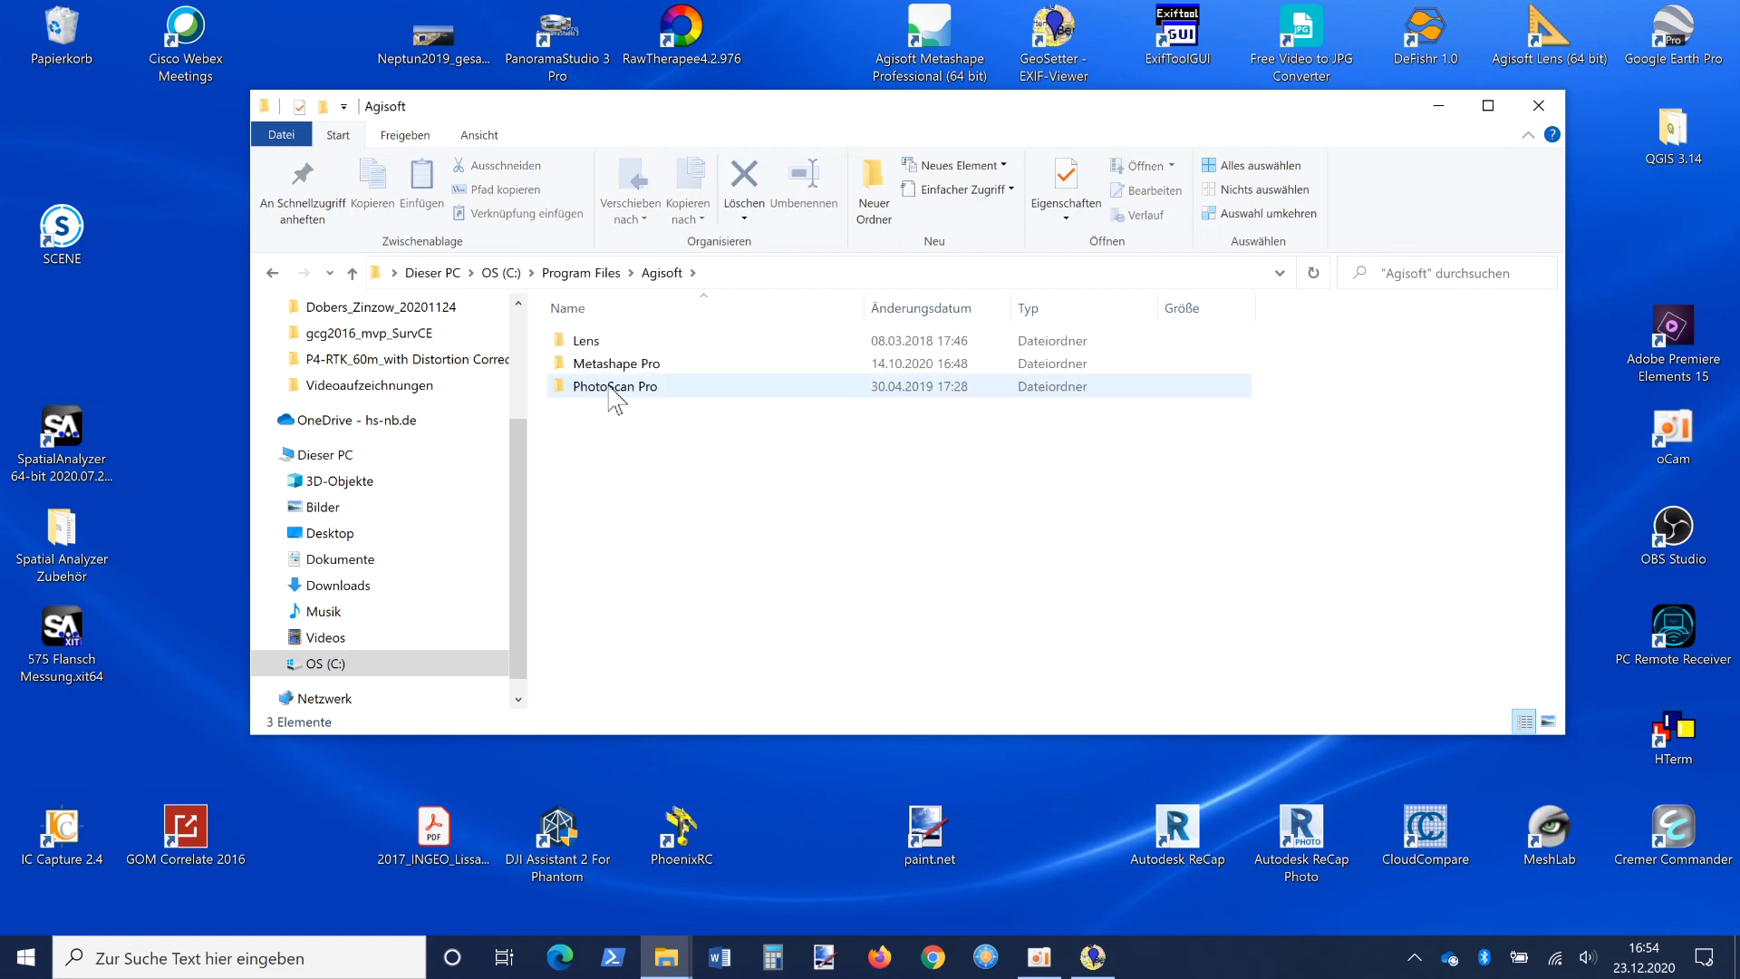
left_click(626, 359)
double_click(625, 359)
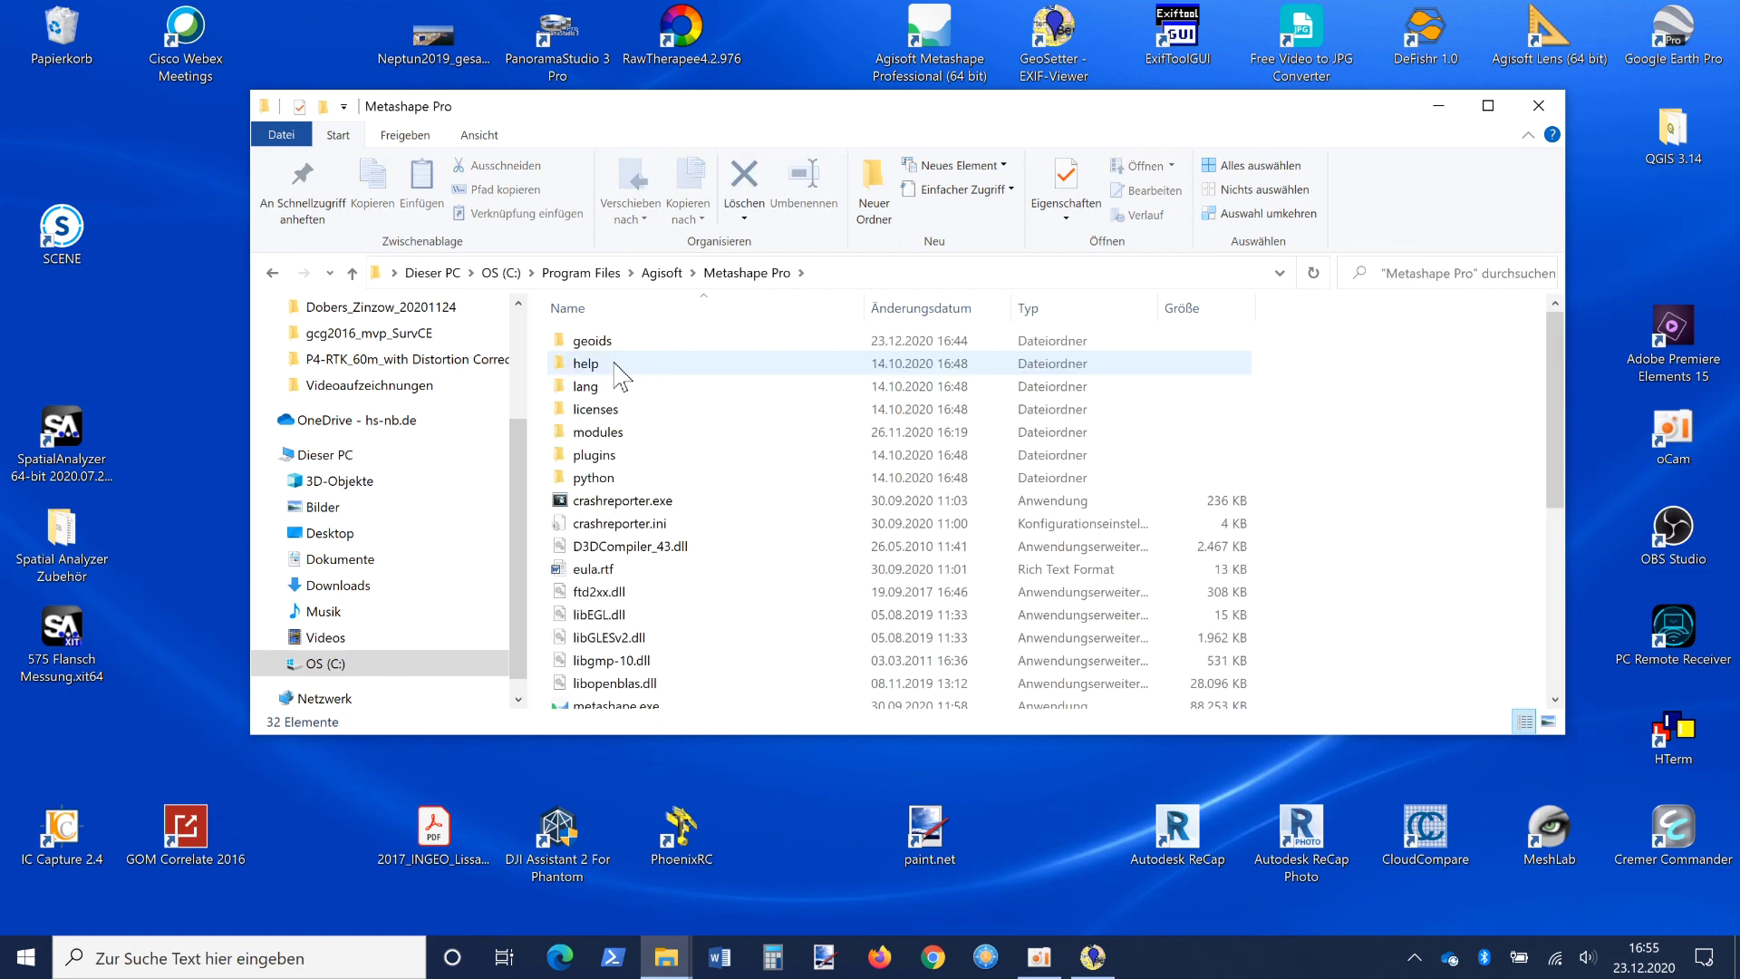
- Try launching metashape.exe and bring up its run options
scroll(606, 471, "down", 2)
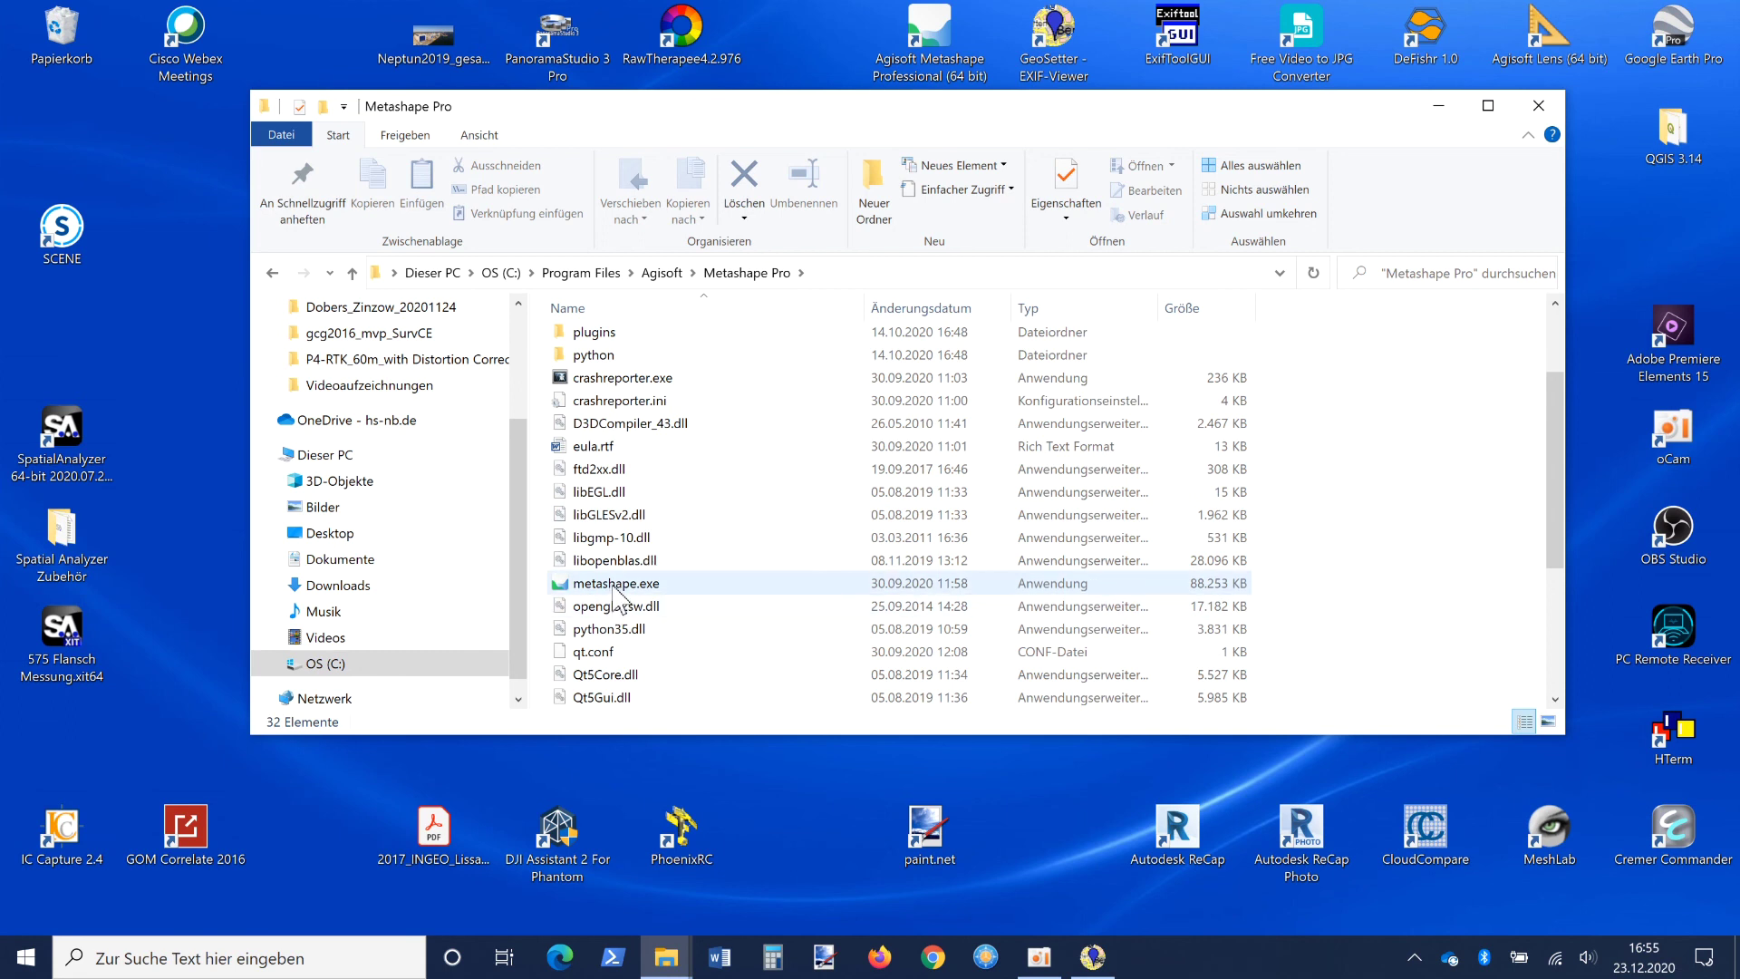
mouse_move(614, 593)
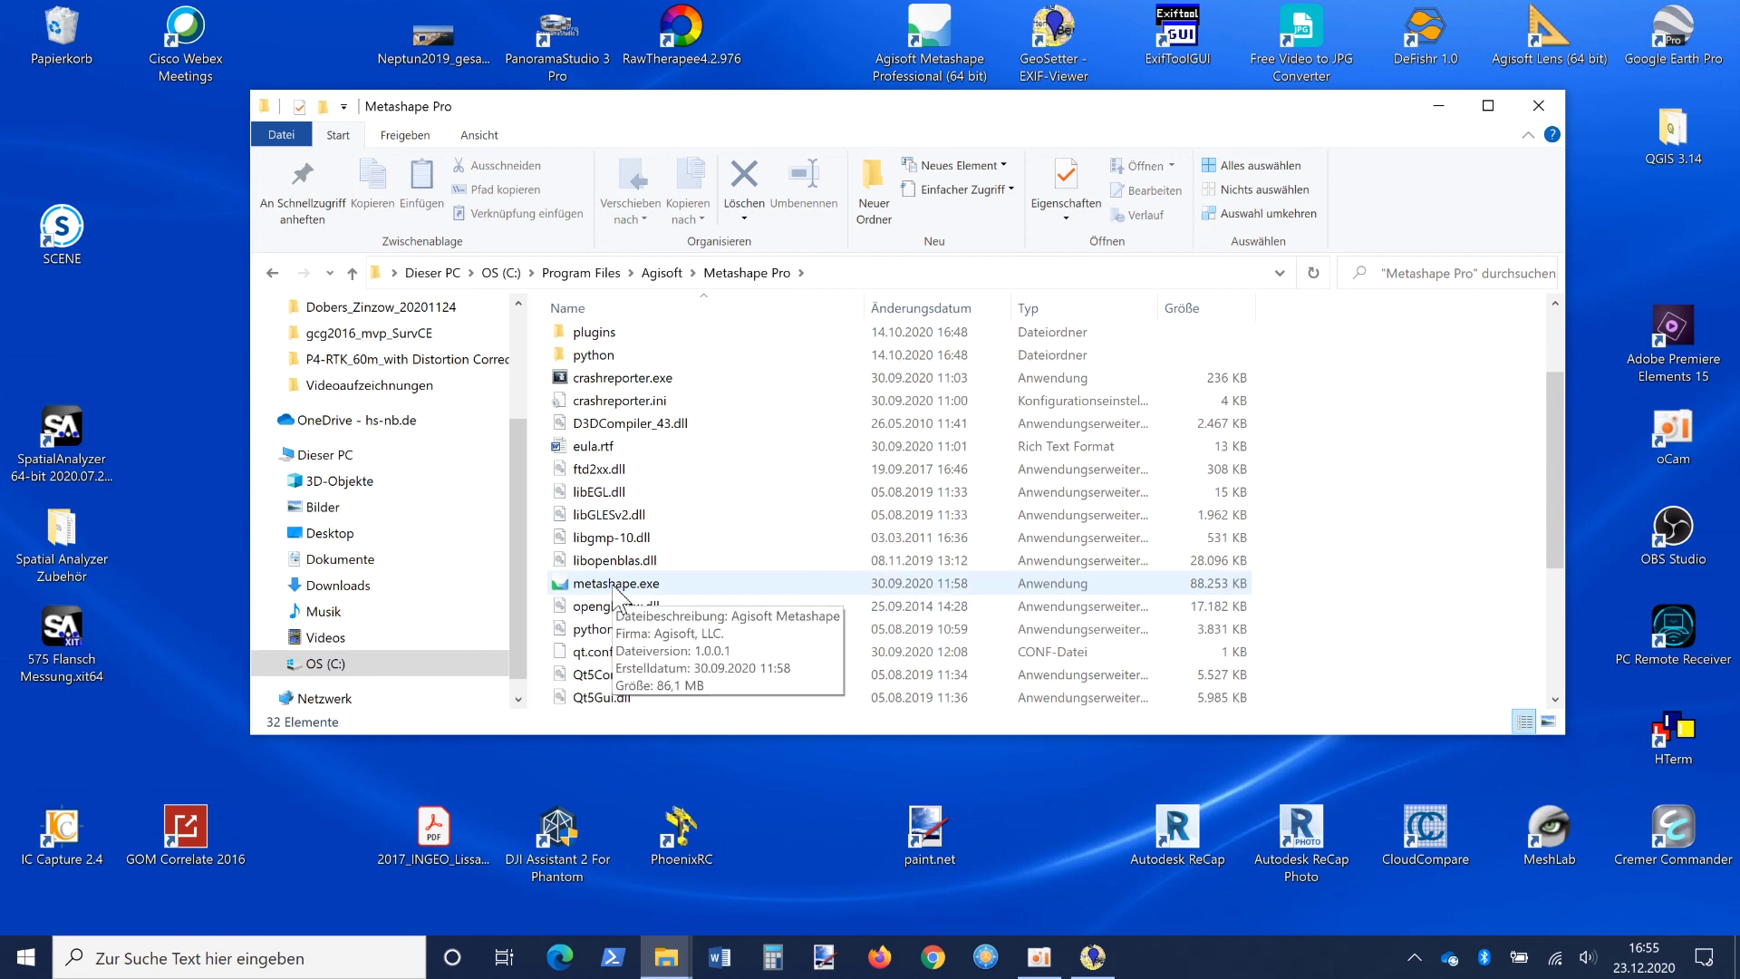
double_click(593, 584)
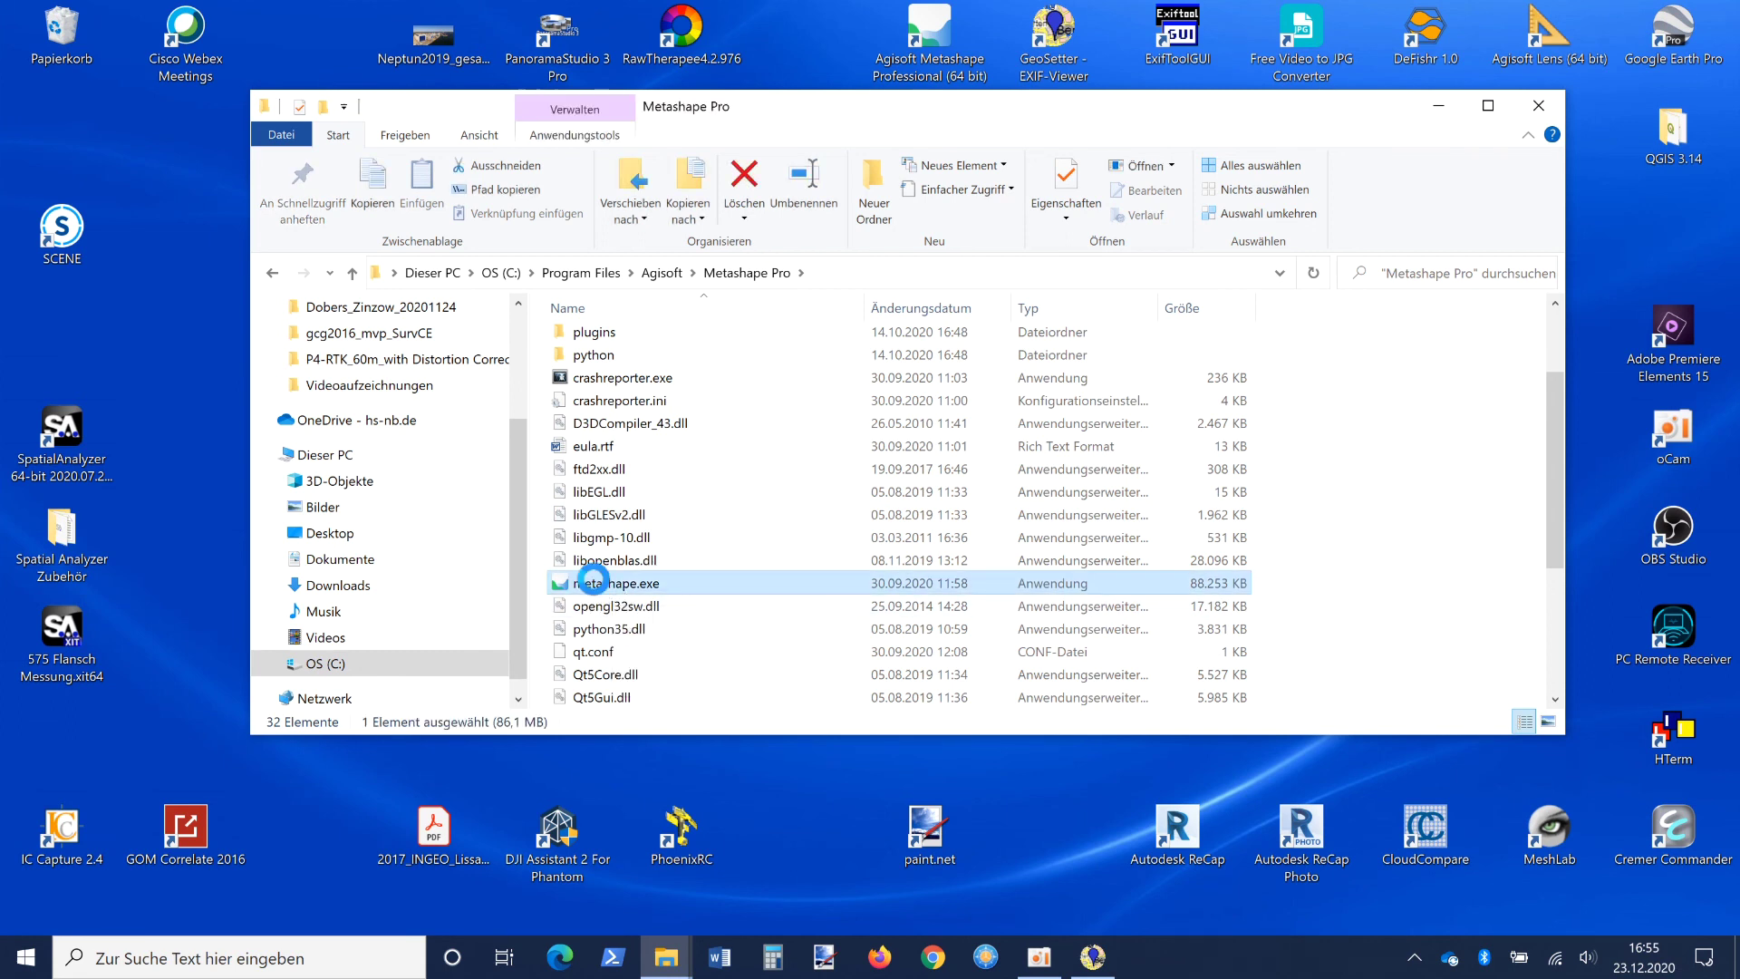
right_click(594, 583)
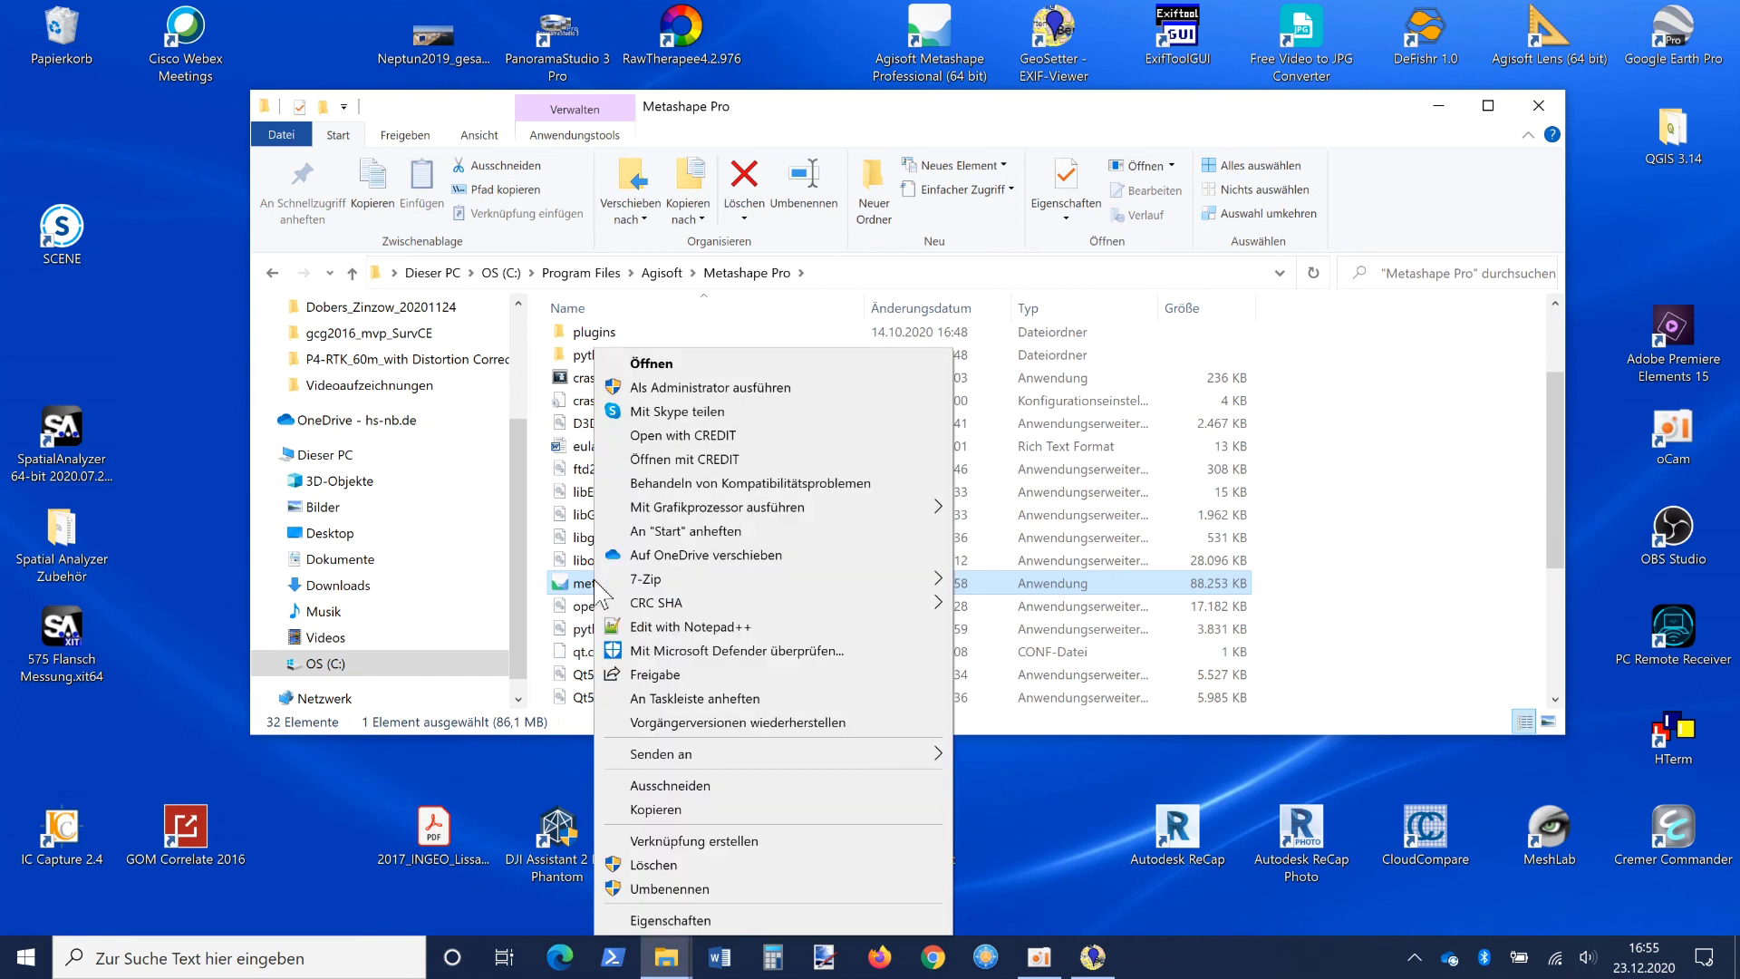
- Run Metashape as administrator and open the Coordinate System dropdown in Reference Settings
left_click(753, 388)
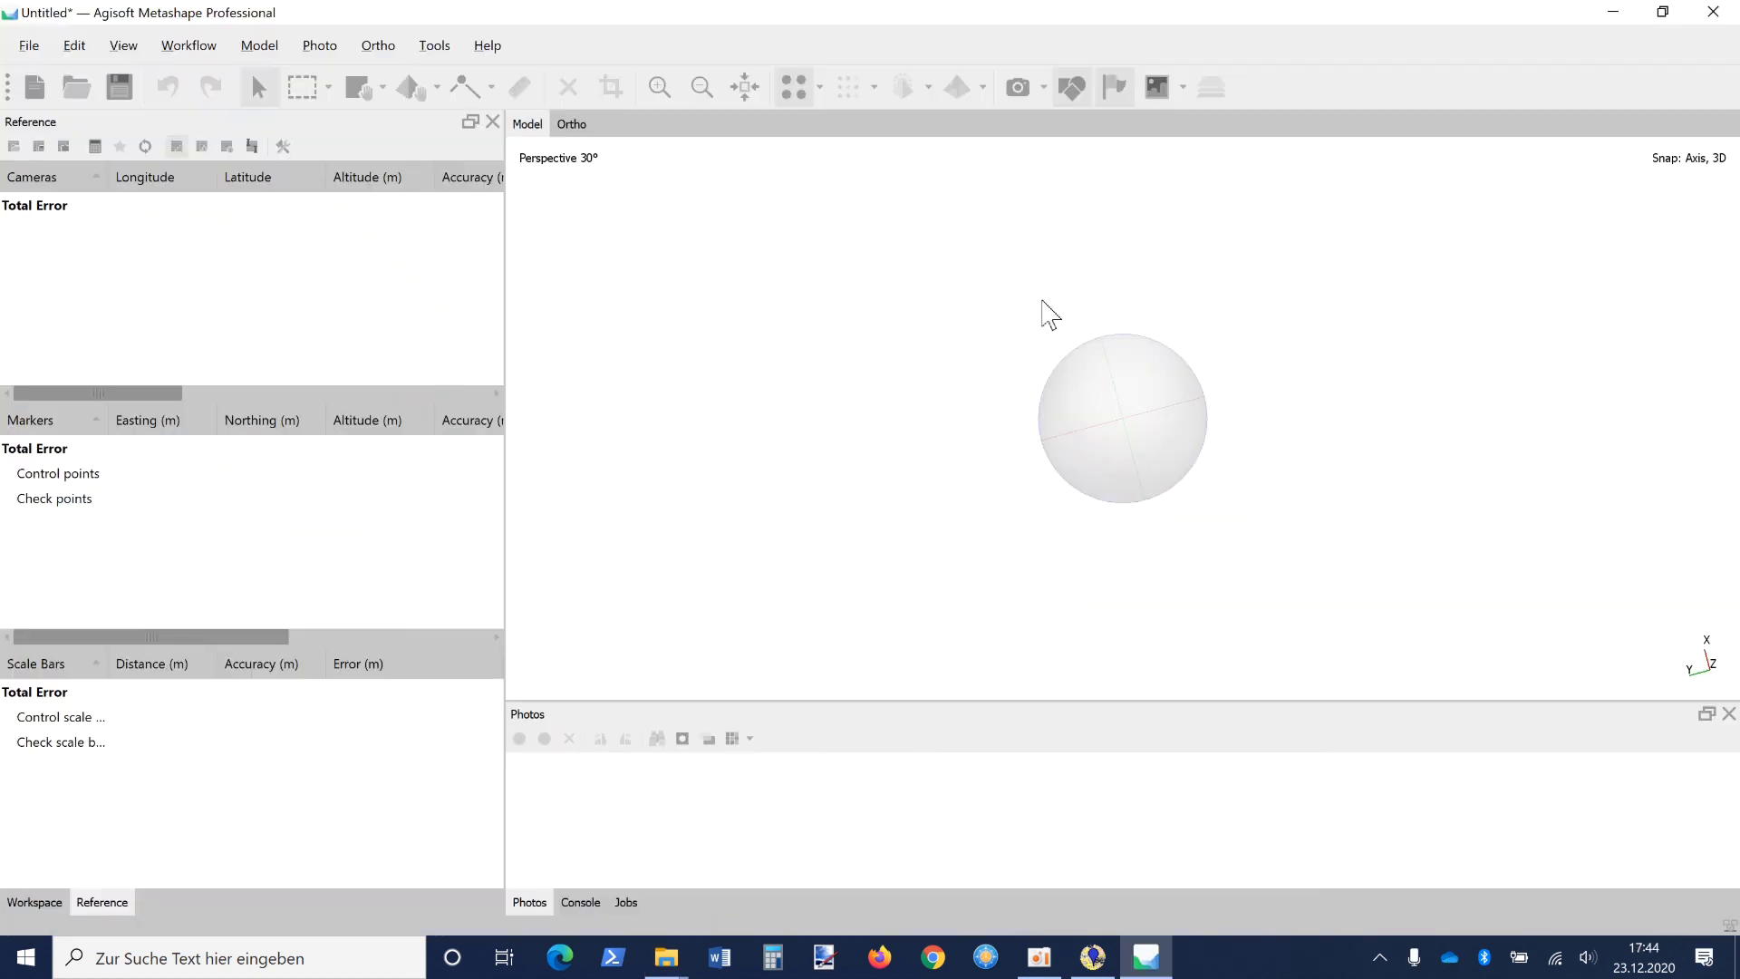
left_click(283, 146)
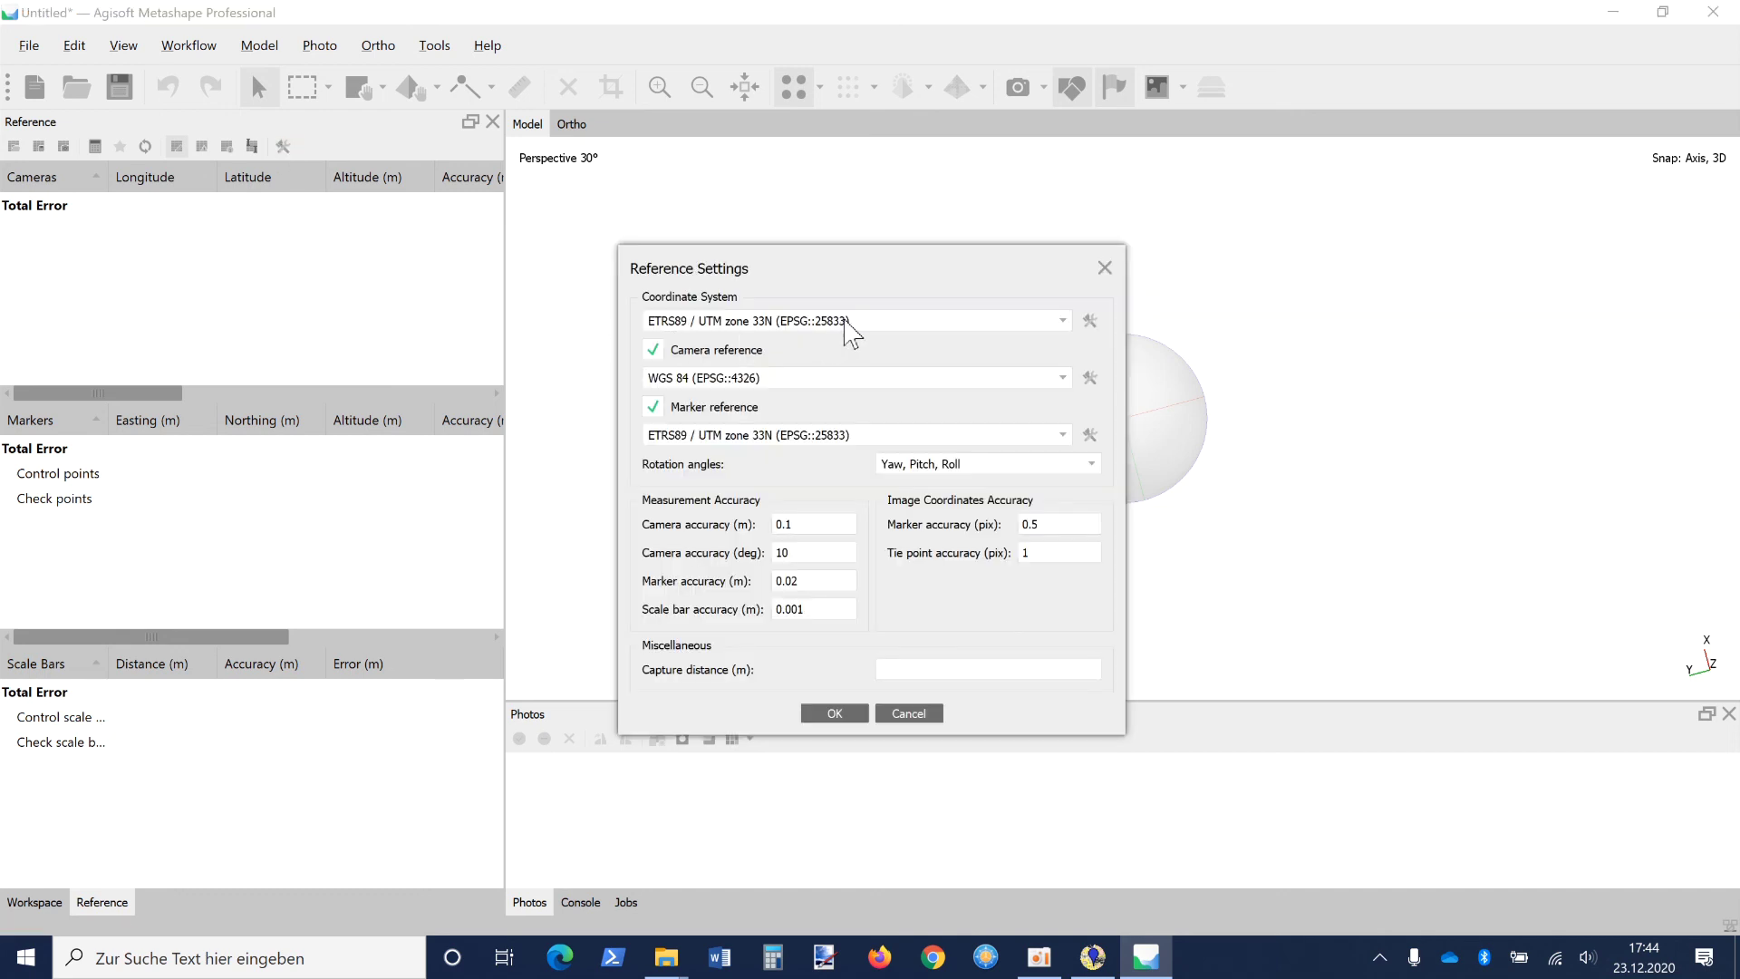
left_click(875, 320)
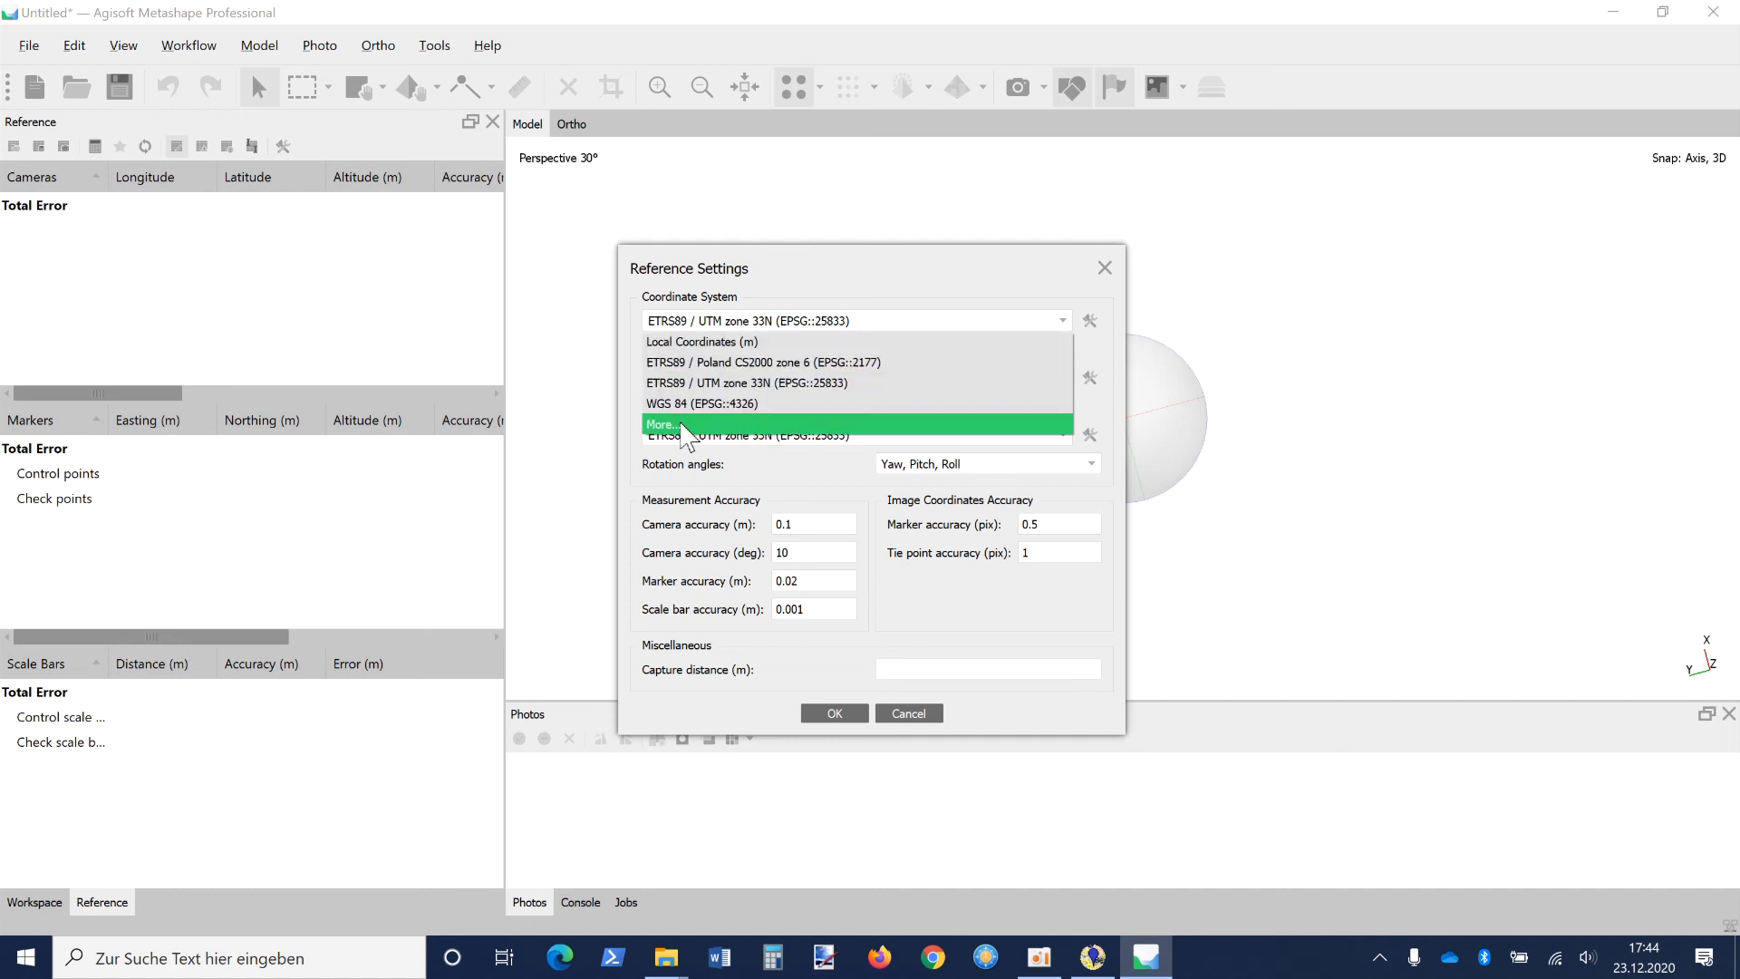
- From the full More... list, edit the ETRS89 / UTM zone 33N coordinate system
left_click(829, 425)
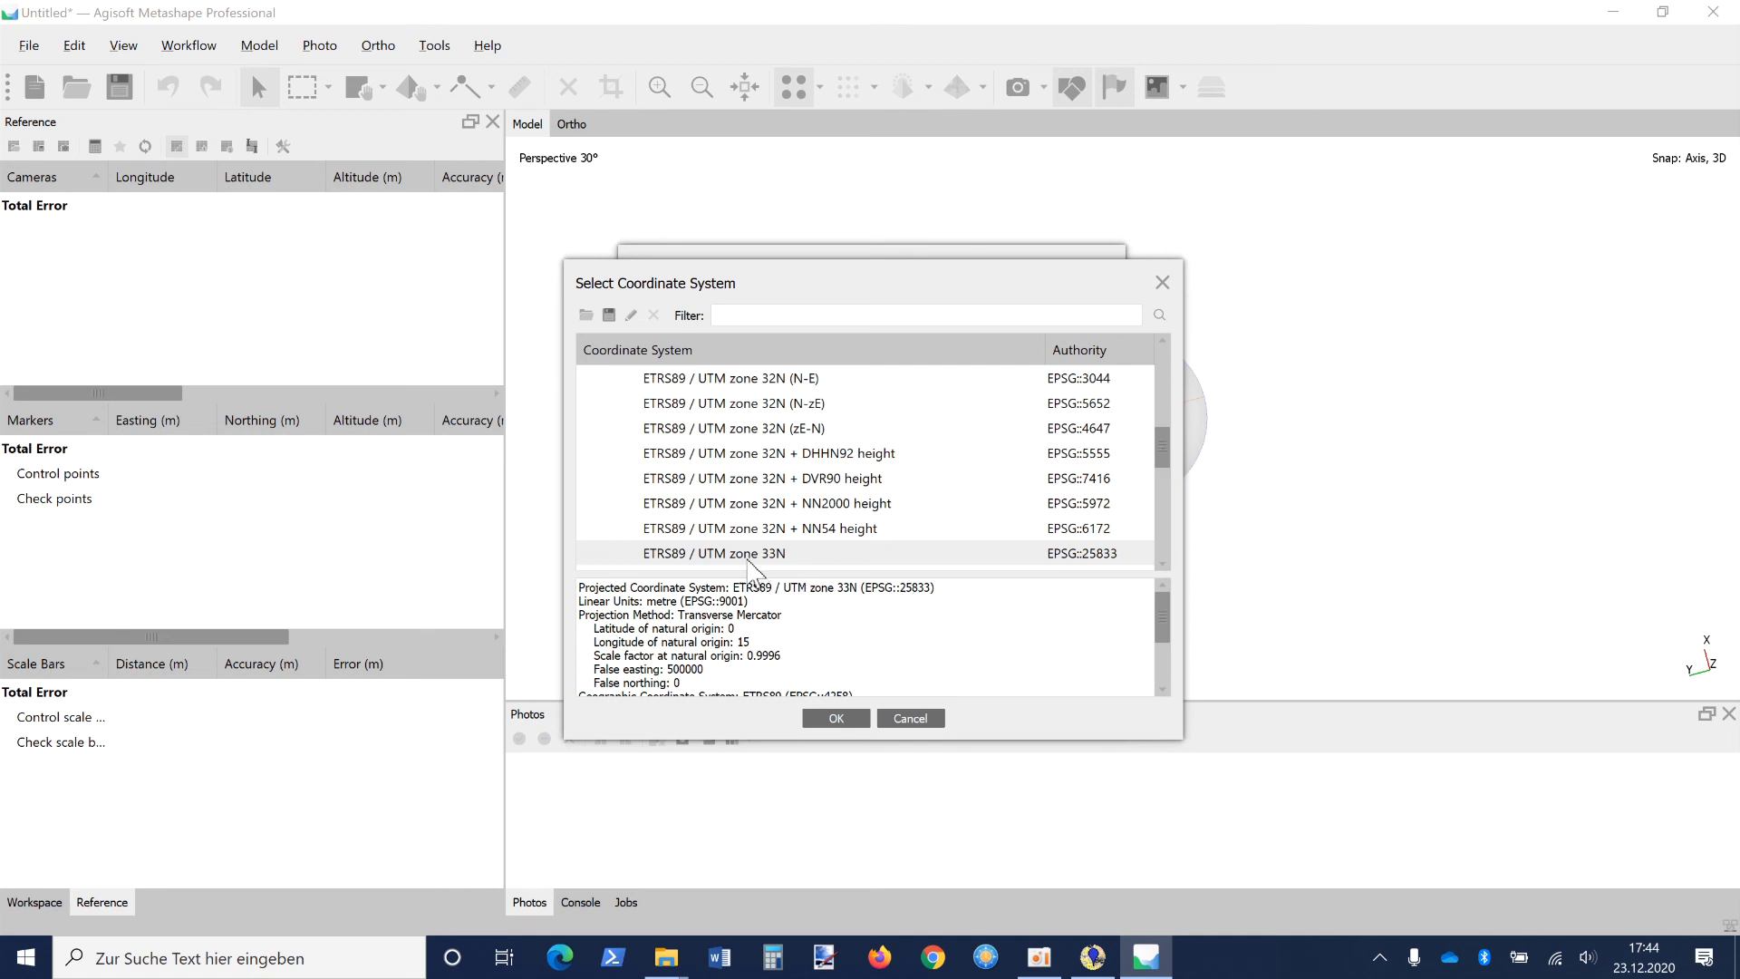
left_click(633, 317)
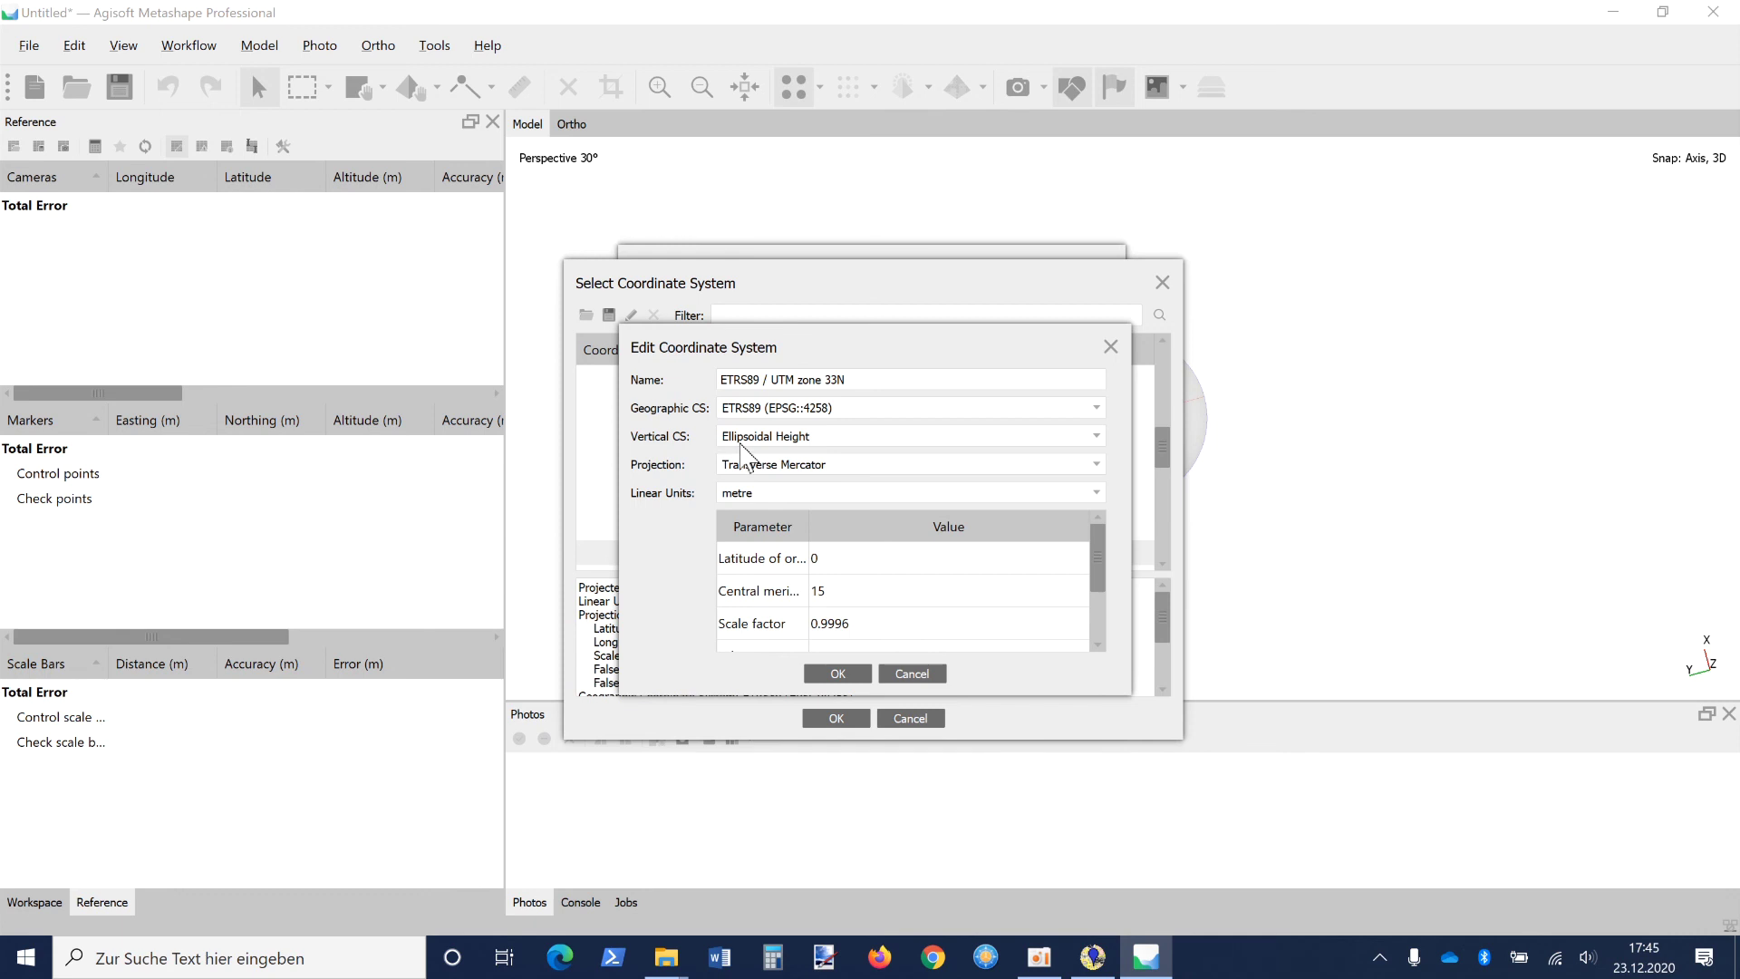
- Choose DHHN2016 height (EPSG::7837) as the Vertical CS instead of Ellipsoidal Height
left_click(830, 437)
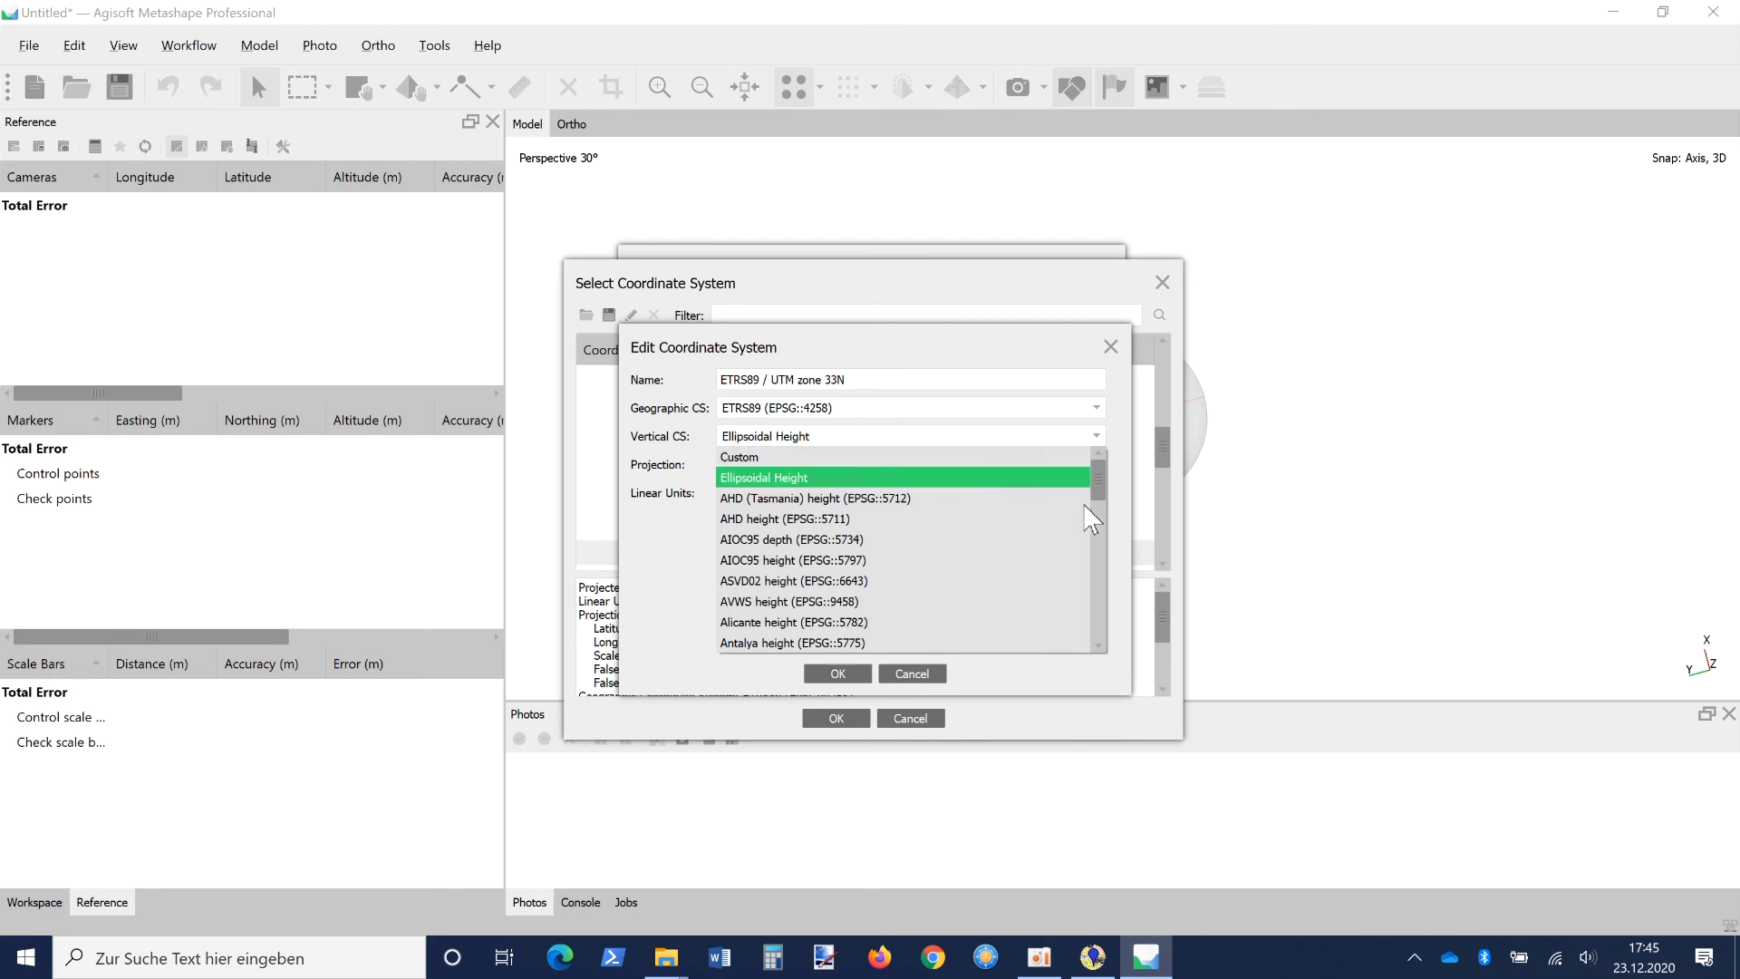
left_click_drag(1099, 505, 1104, 522)
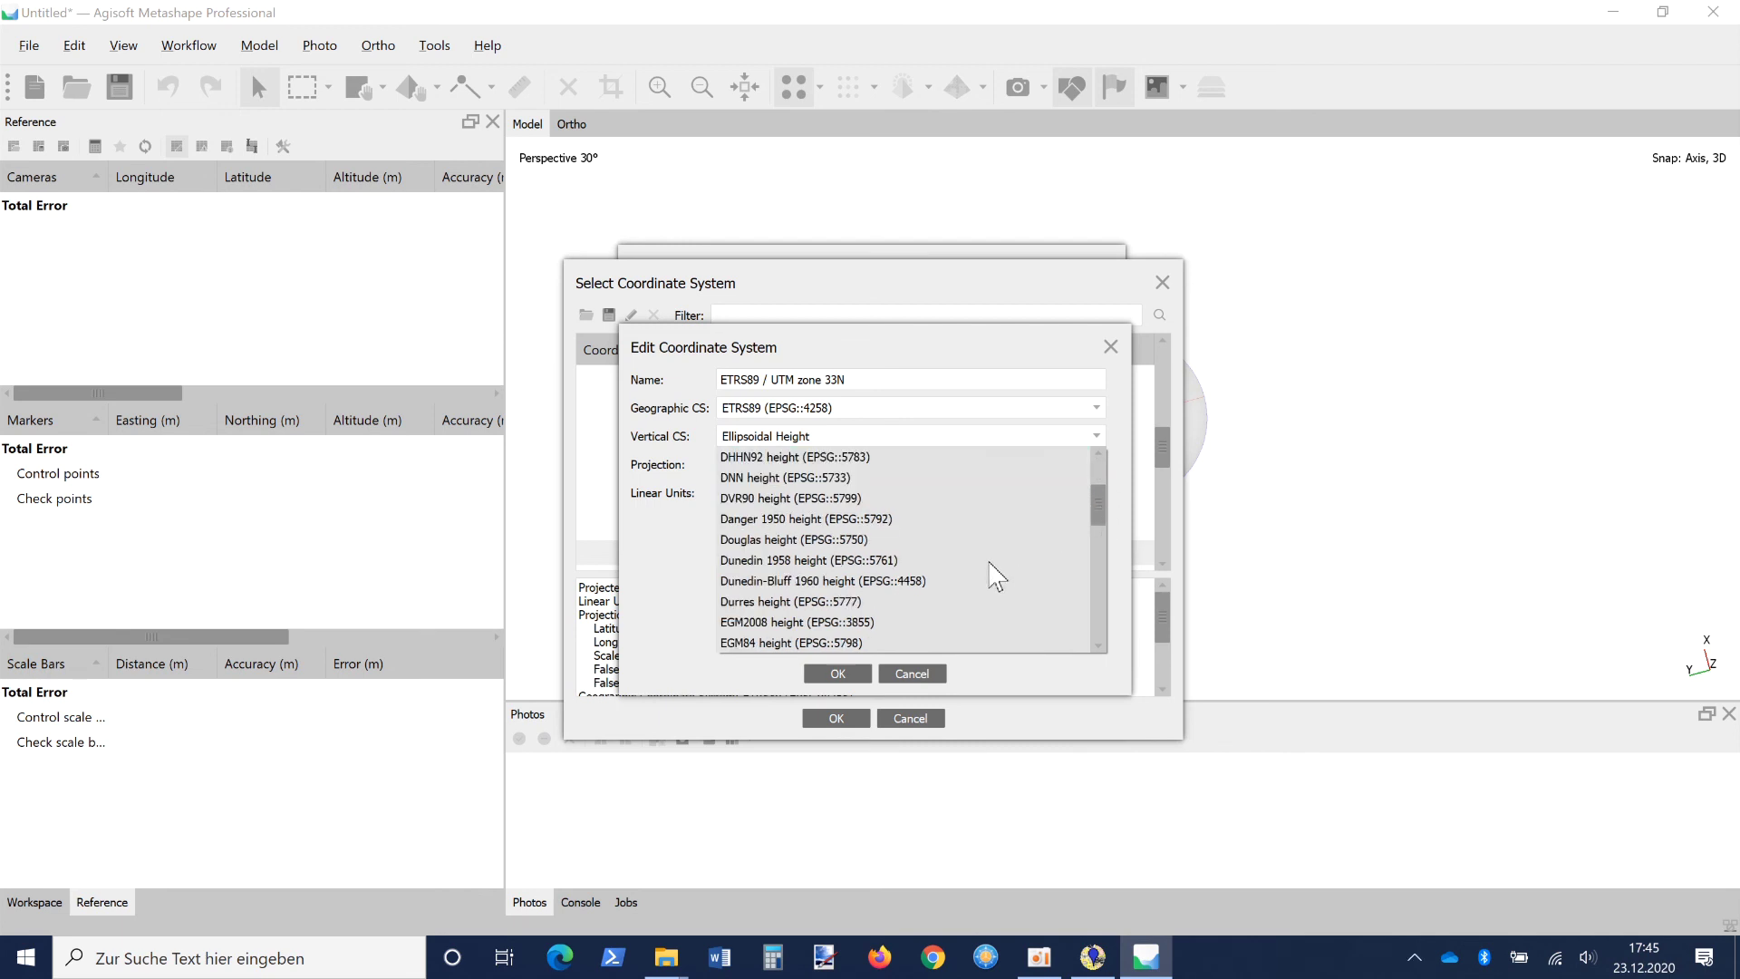
scroll(994, 575, "down", 1)
scroll(998, 571, "up", 3)
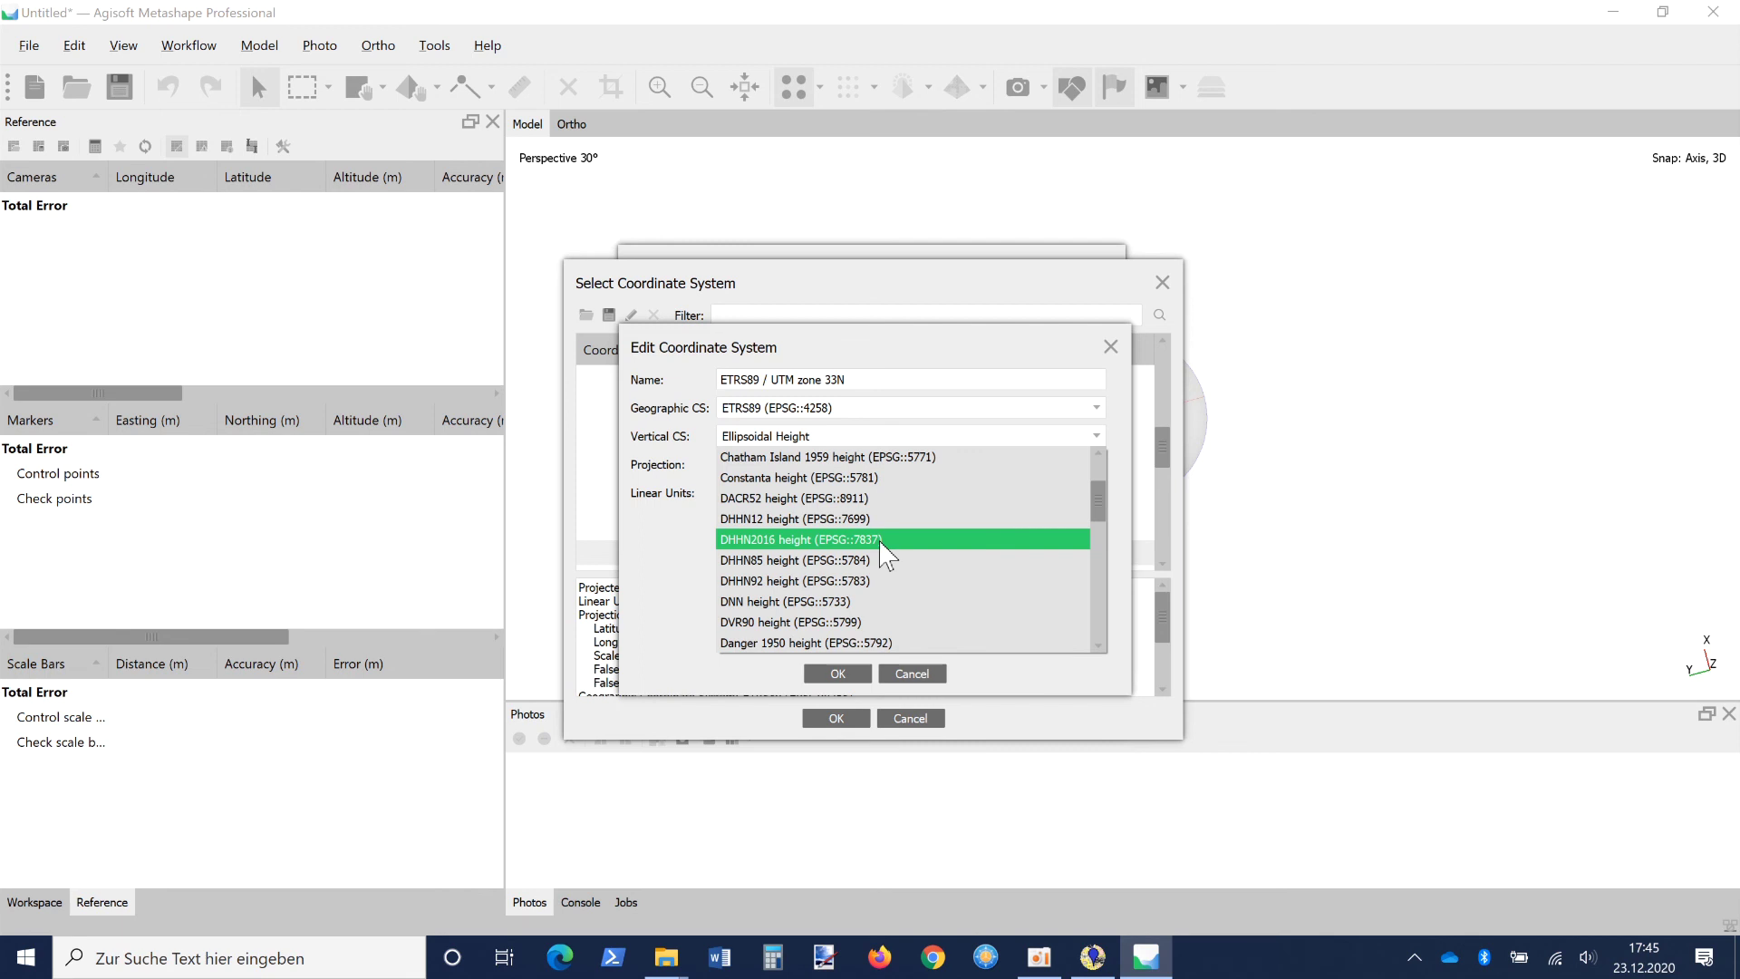
left_click(884, 548)
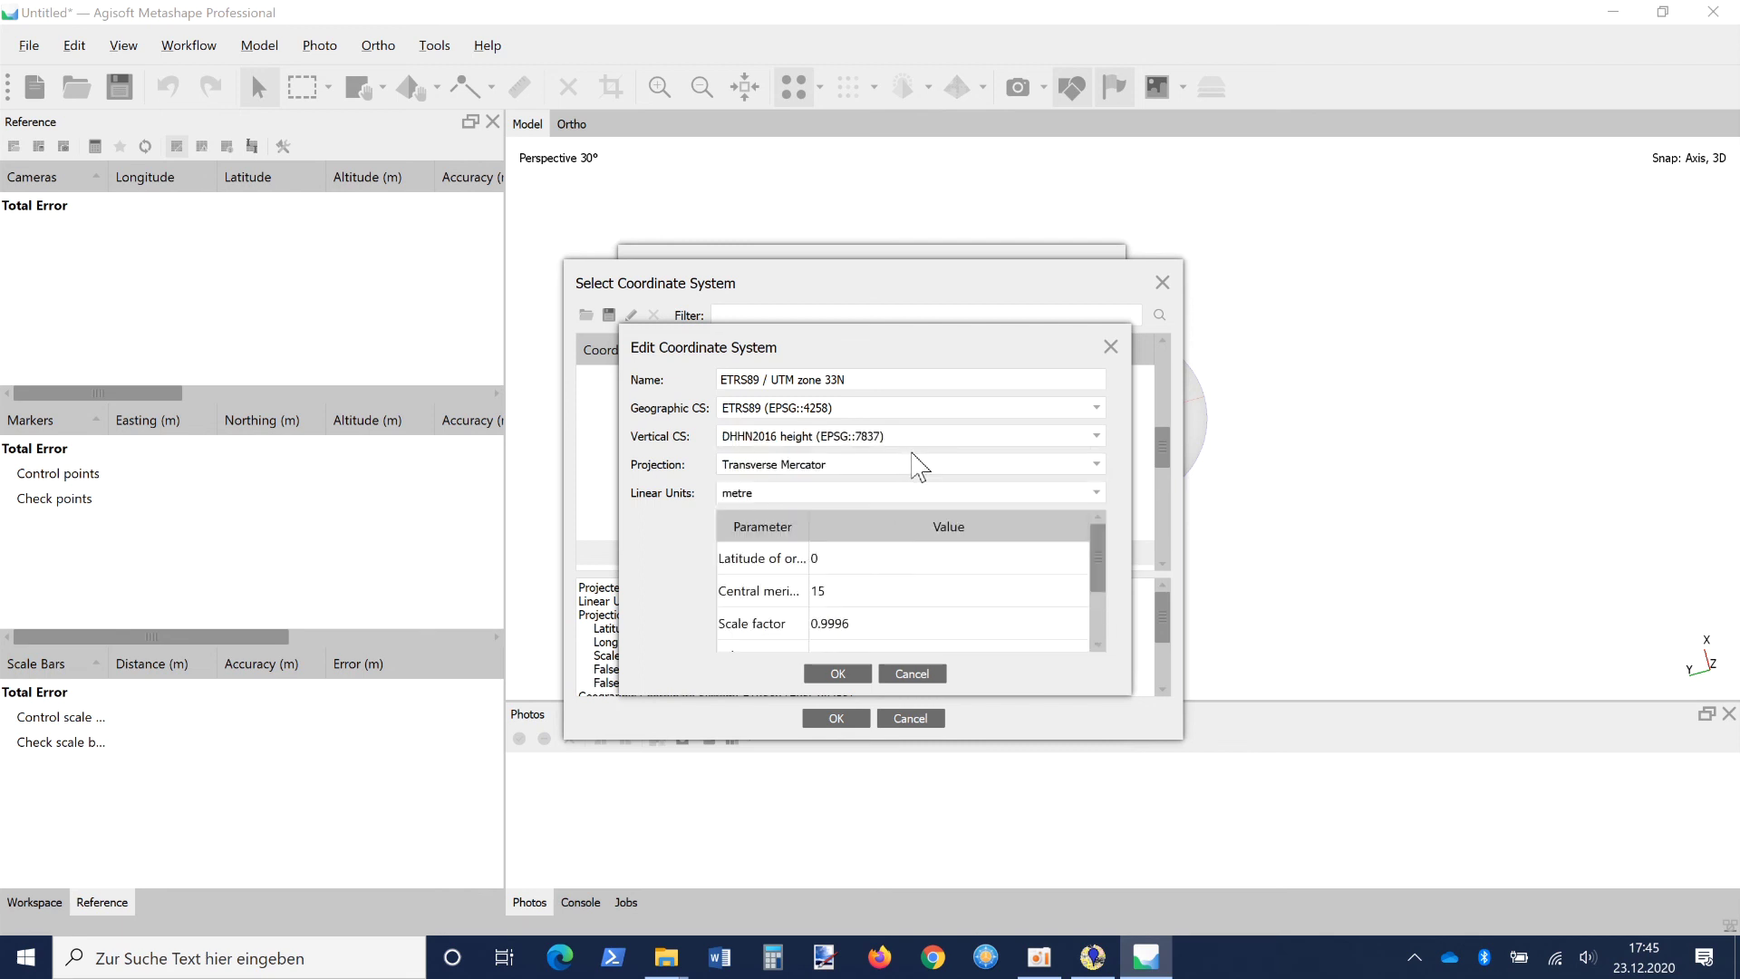